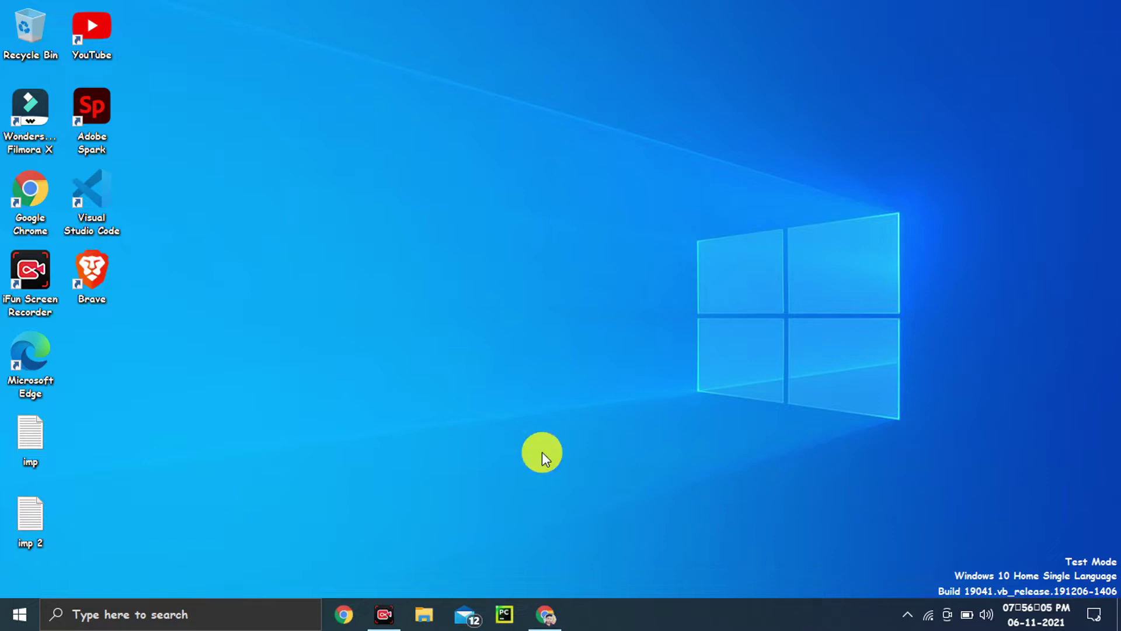
- Switch to Google Chrome and search the web for "net speed monitor"
{"action": "left_click", "coordinate": [548, 614]}
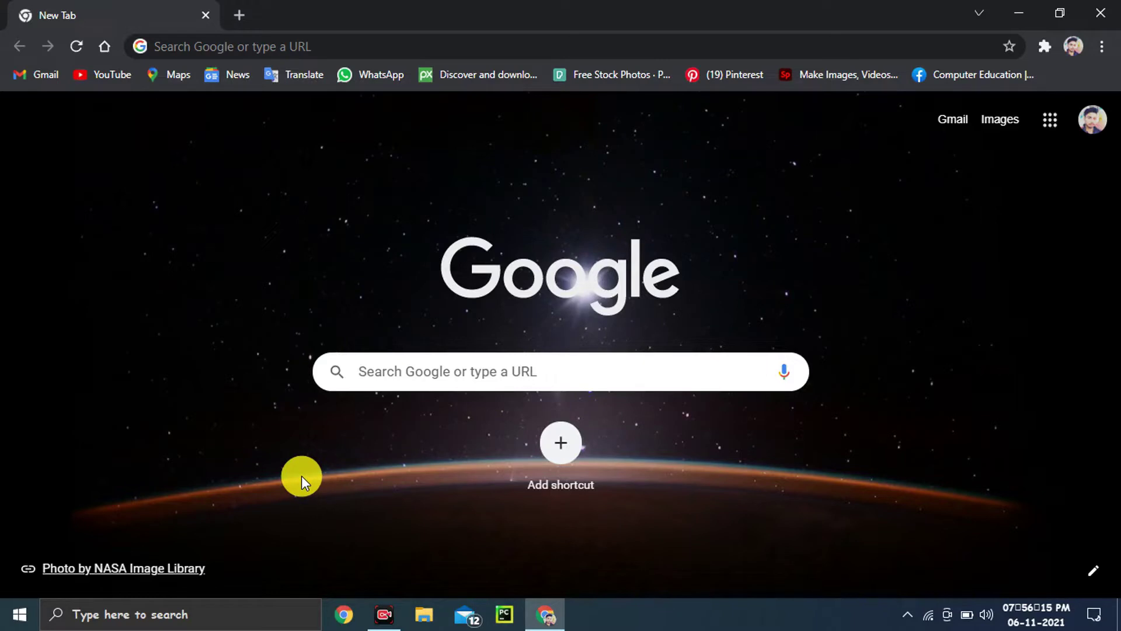
{"action": "left_click", "coordinate": [262, 37]}
{"action": "type", "text": "net"}
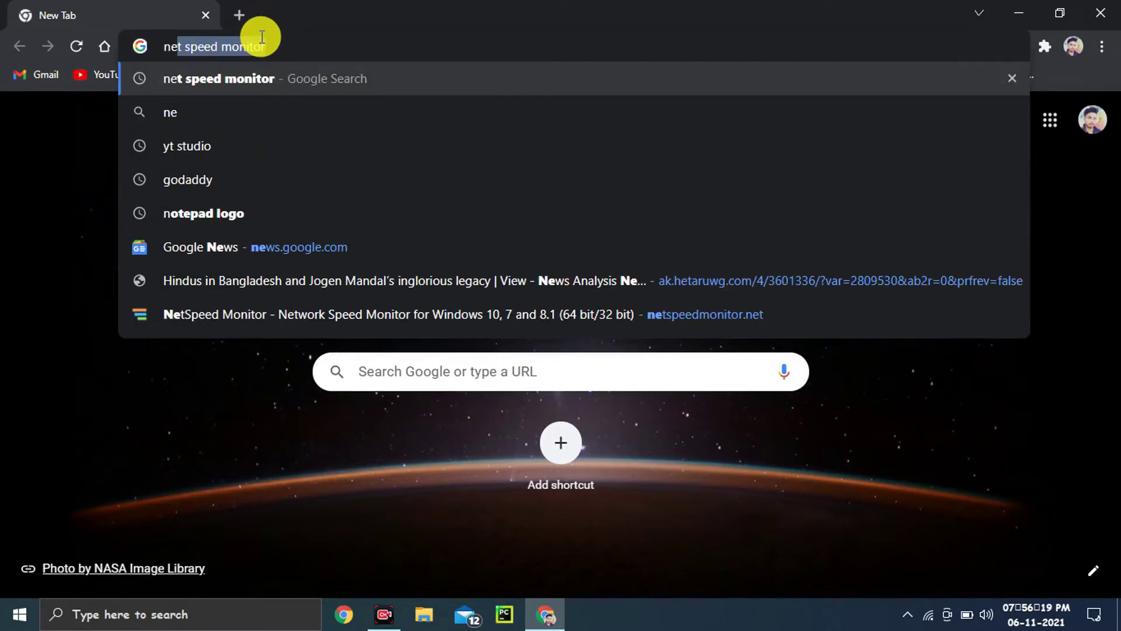
{"action": "type", "text": " sp"}
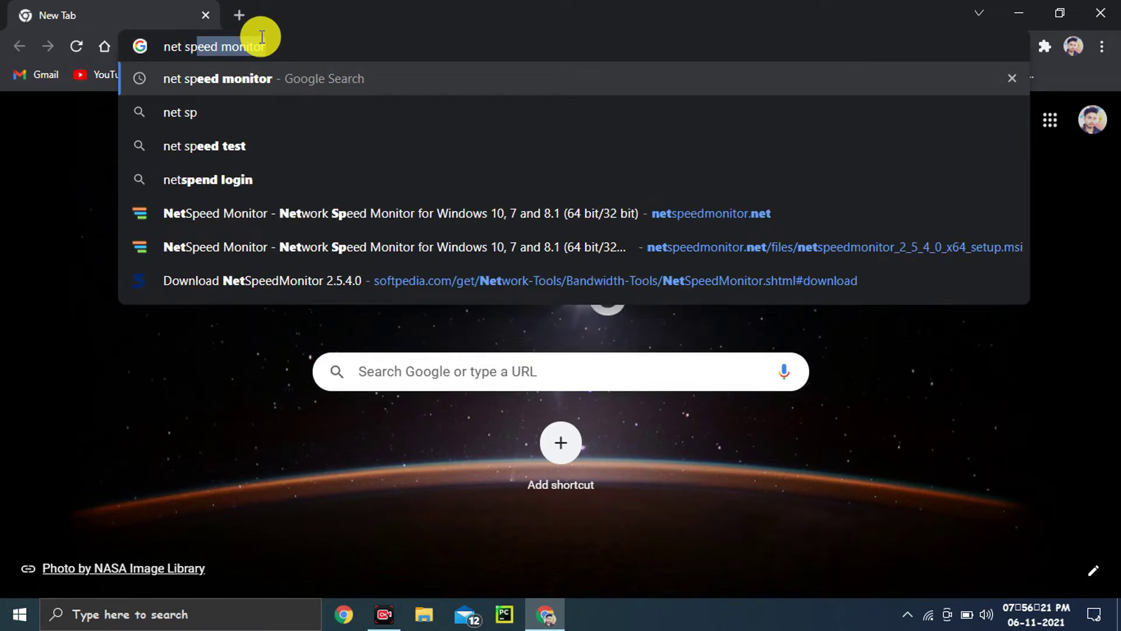
{"action": "type", "text": "eed monitor"}
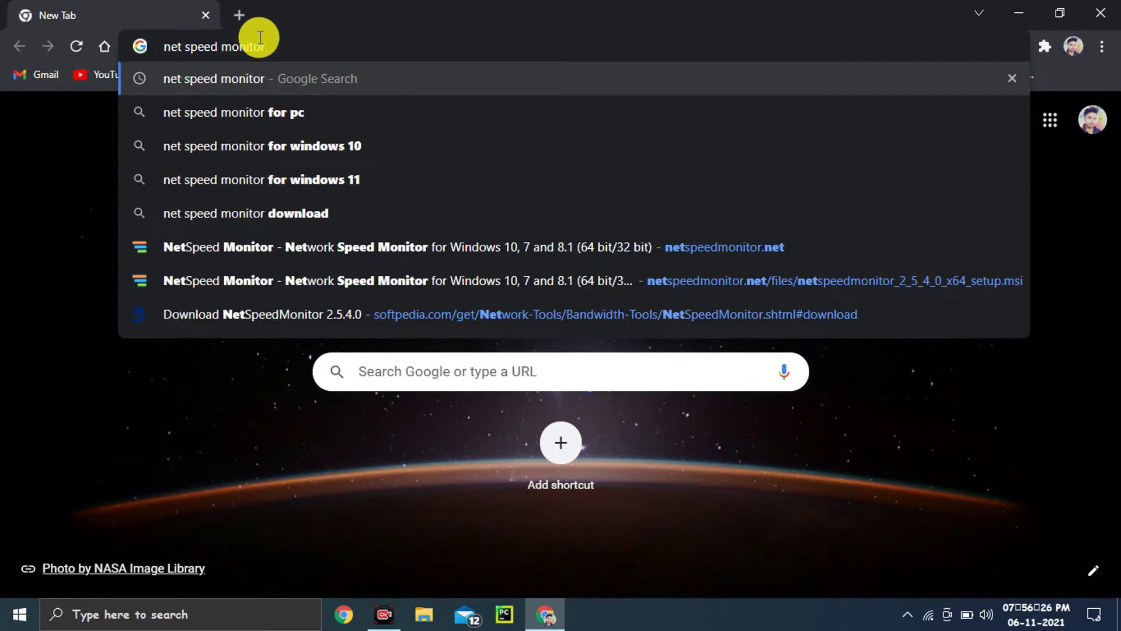
{"action": "key", "text": "Return"}
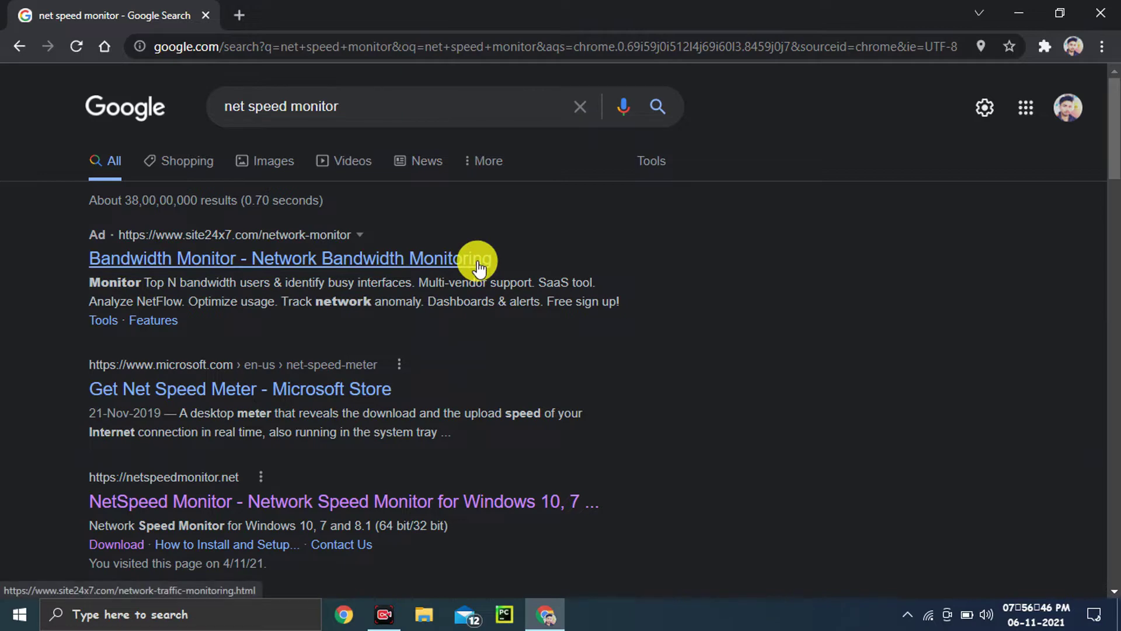
- Open Softpedia's NetSpeedMonitor 2.5.4.0 page from the search results and bring up its download locations
{"action": "scroll", "coordinate": [478, 260], "scroll_direction": "down", "scroll_amount": 5}
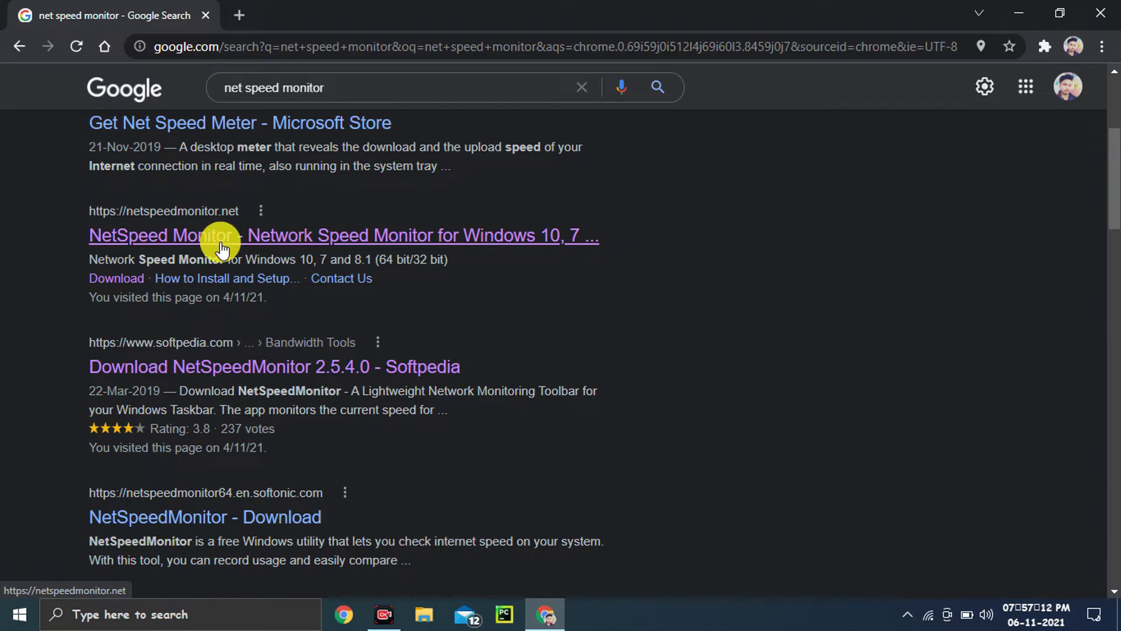
{"action": "left_click", "coordinate": [244, 374]}
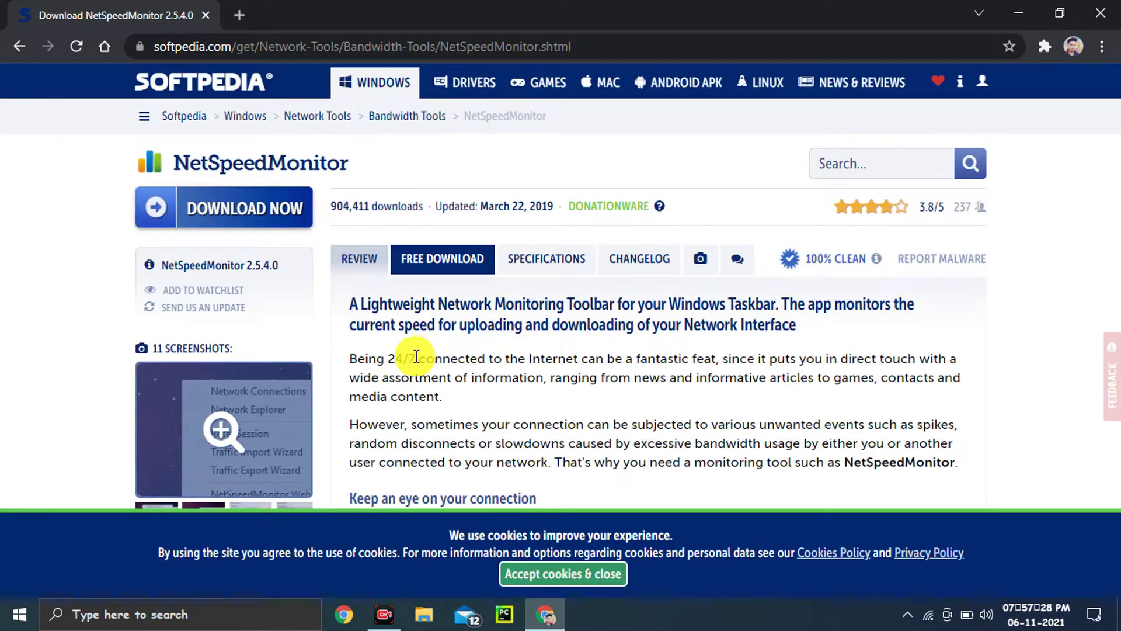
{"action": "scroll", "coordinate": [493, 208], "scroll_direction": "down", "scroll_amount": 10}
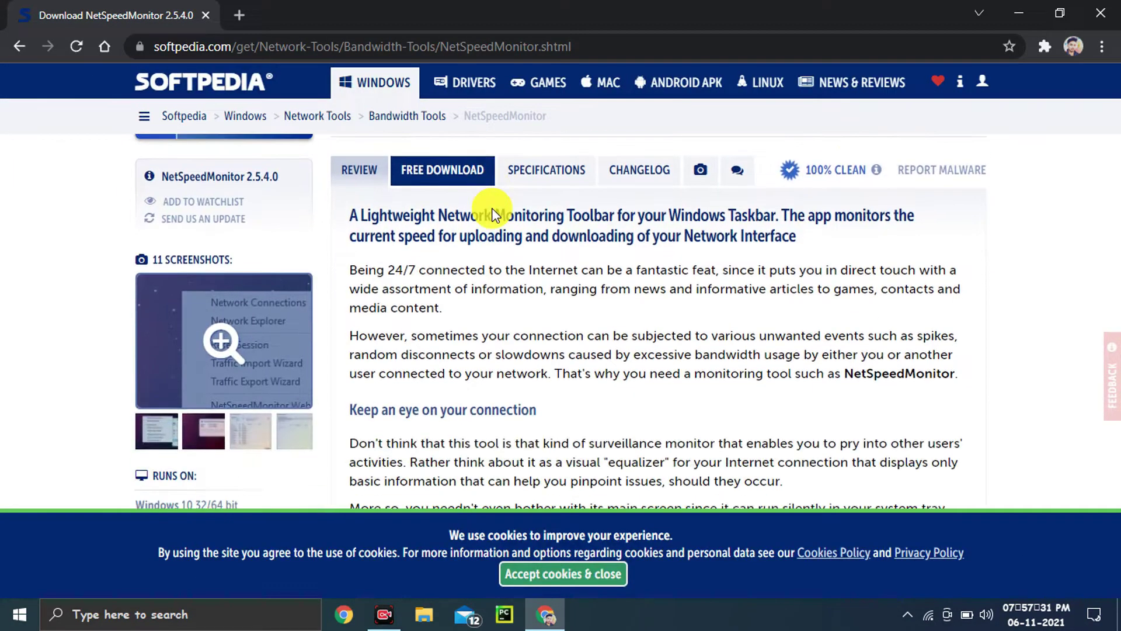
{"action": "scroll", "coordinate": [492, 214], "scroll_direction": "down", "scroll_amount": 10}
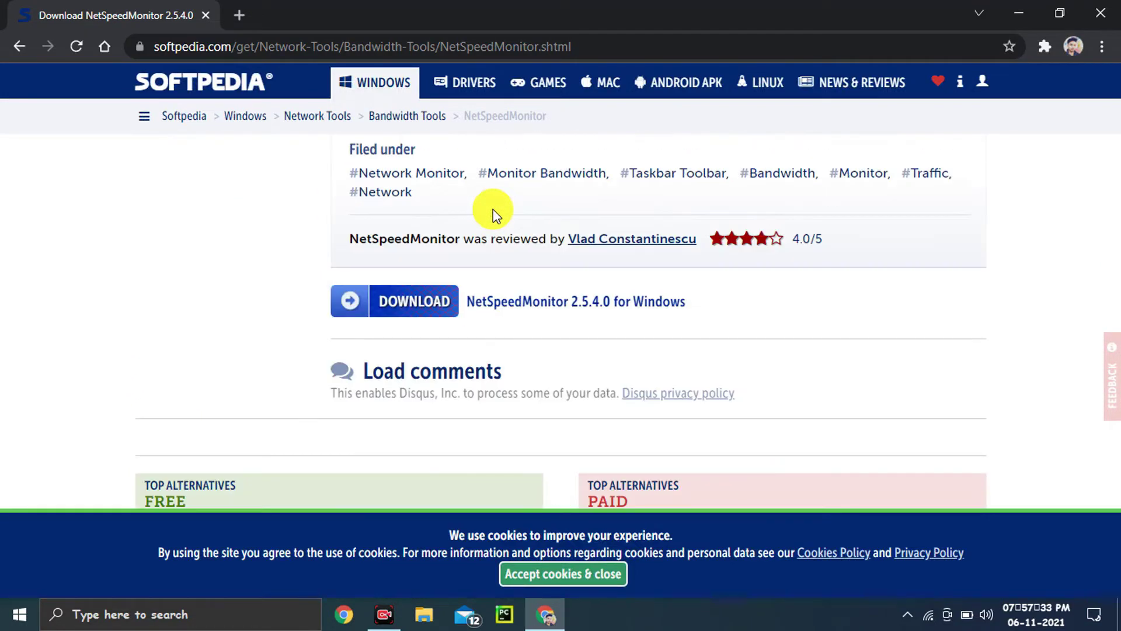
{"action": "left_click", "coordinate": [414, 302]}
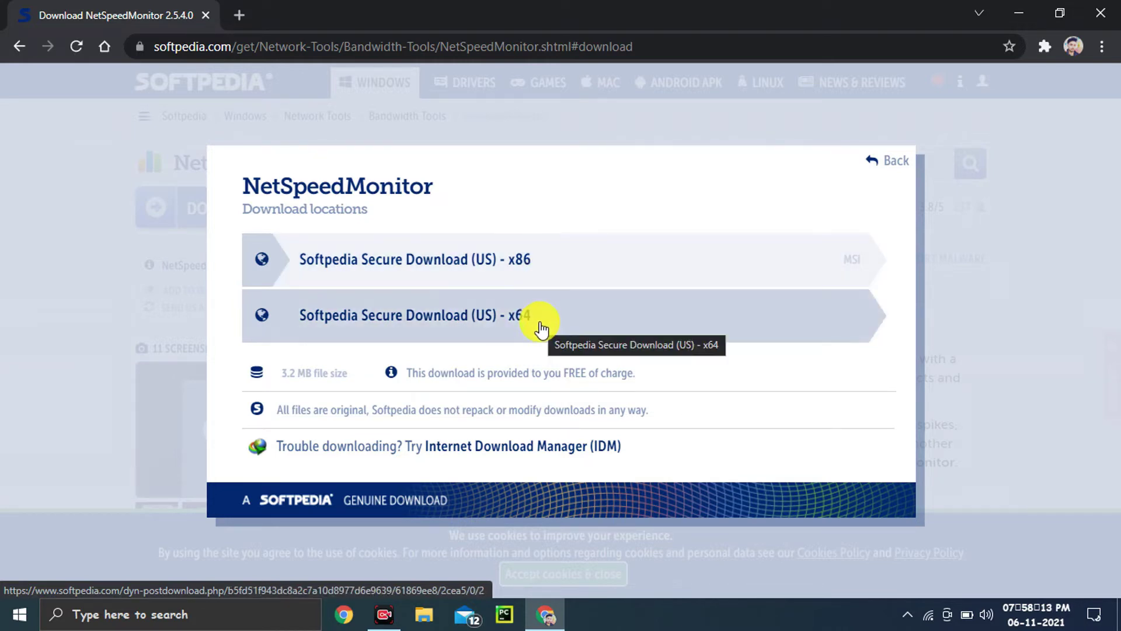
- Switch to File Explorer, check the computer's system type in the This PC properties, and close both windows
{"action": "left_click", "coordinate": [429, 620]}
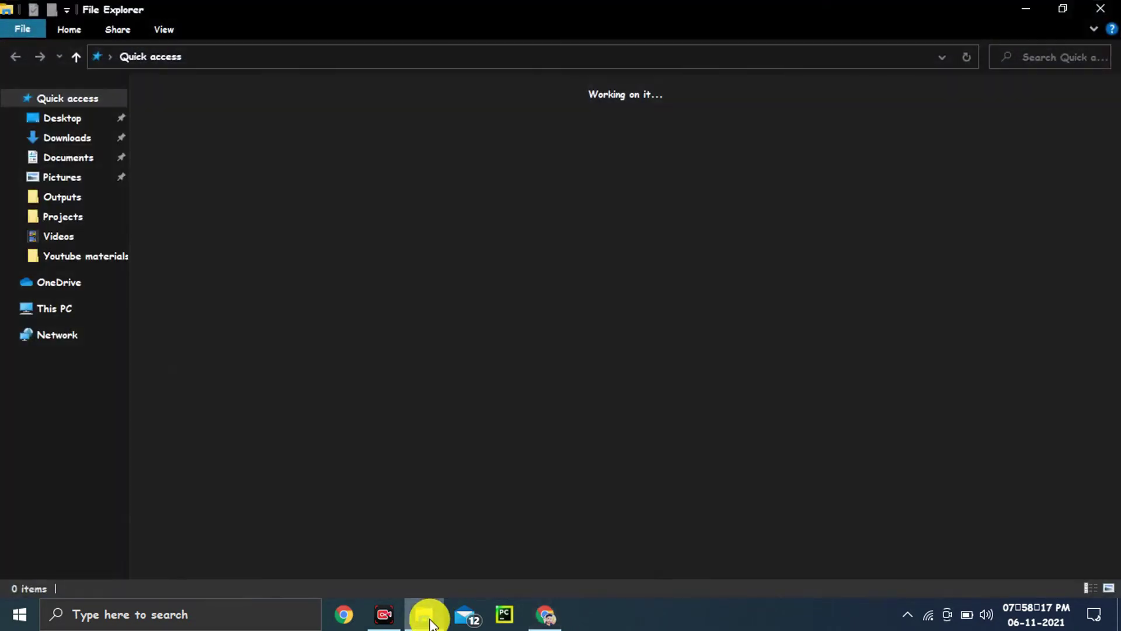
{"action": "right_click", "coordinate": [806, 179]}
{"action": "left_click", "coordinate": [892, 184]}
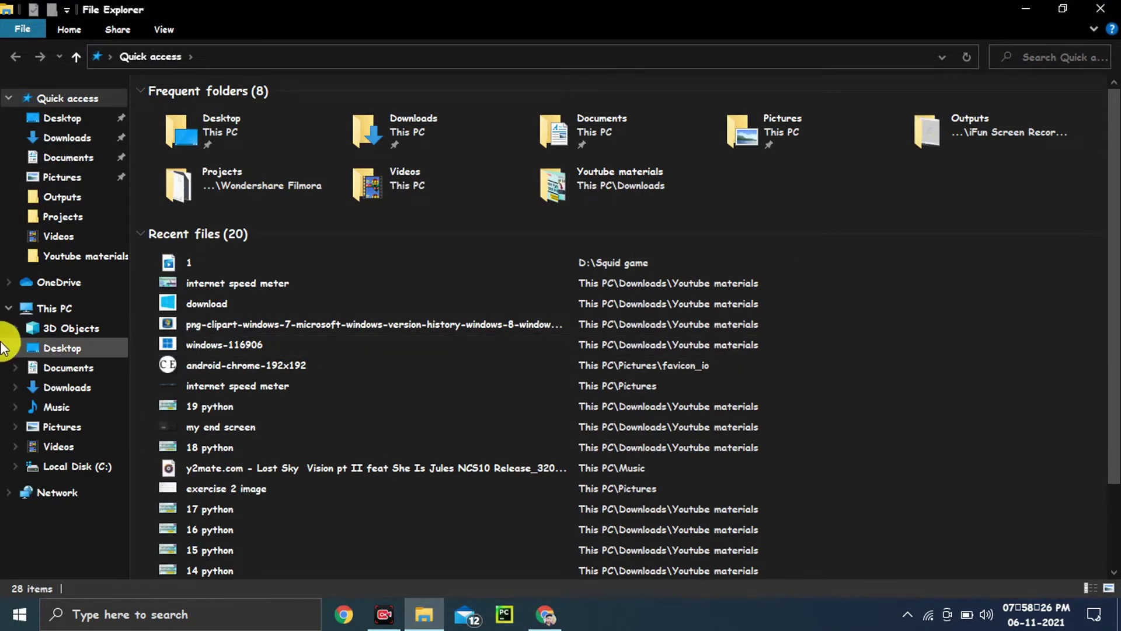
{"action": "left_click", "coordinate": [53, 314]}
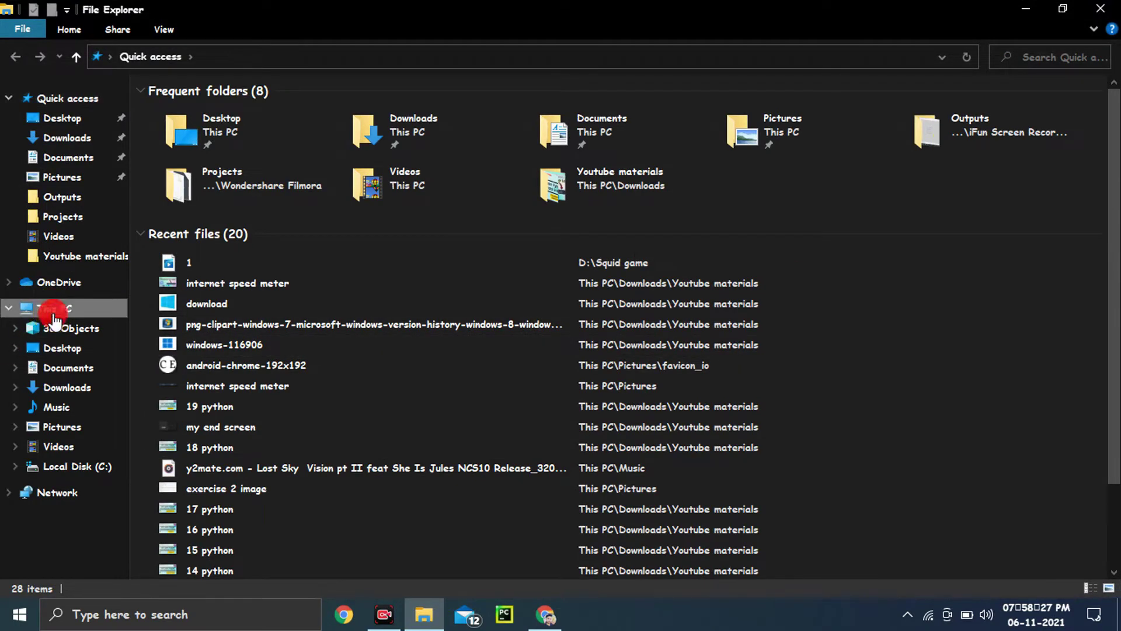
{"action": "right_click", "coordinate": [344, 385]}
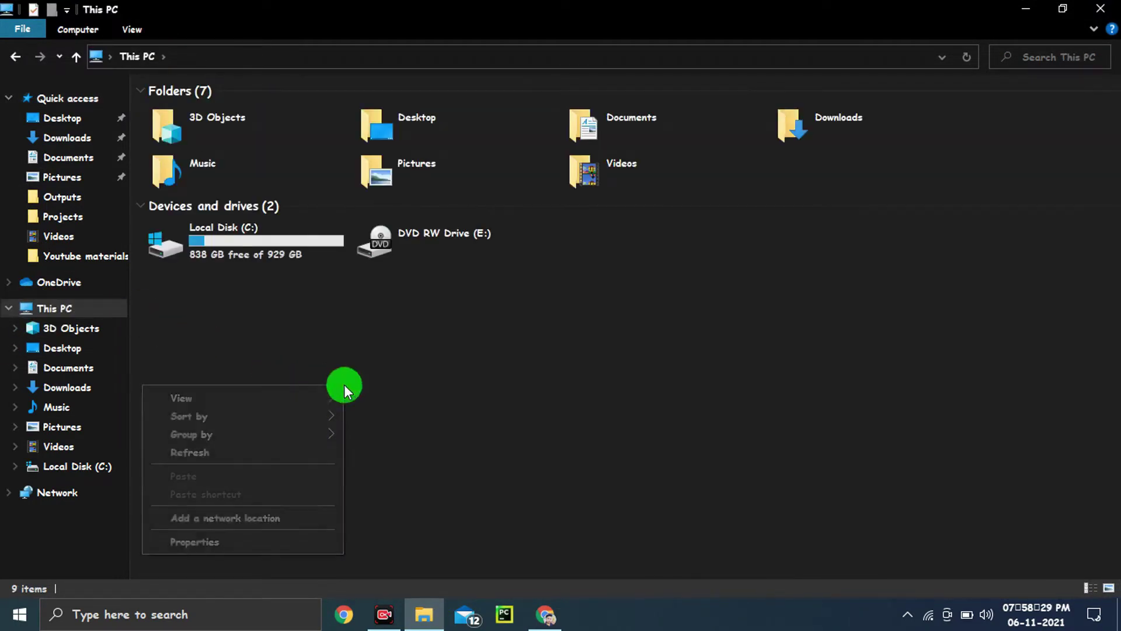
{"action": "left_click", "coordinate": [288, 540]}
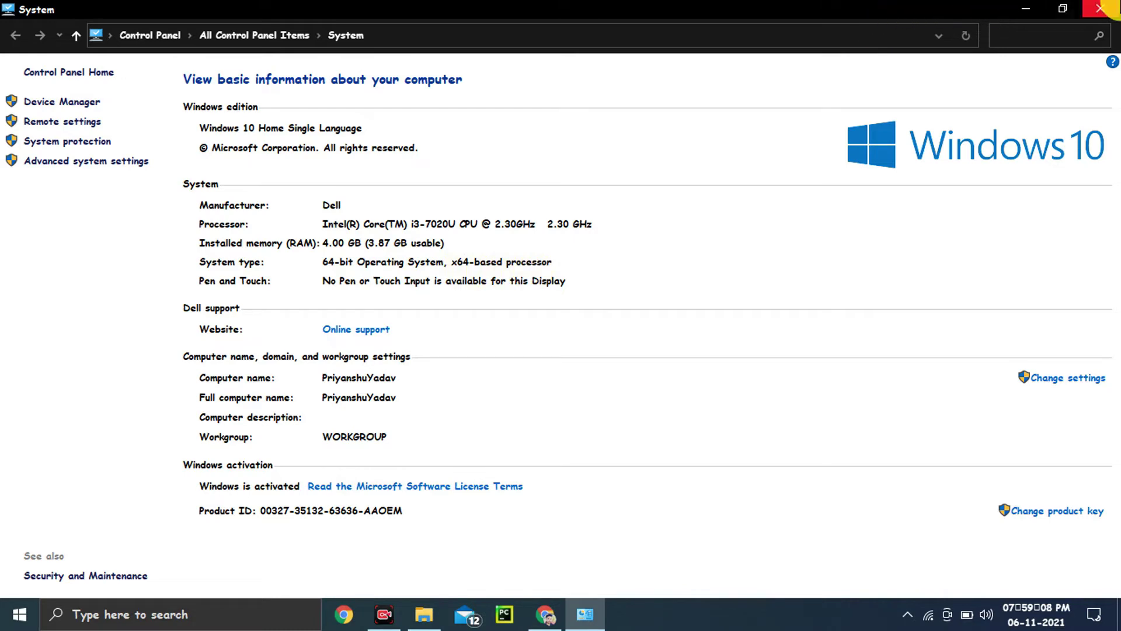
{"action": "left_click", "coordinate": [1102, 8]}
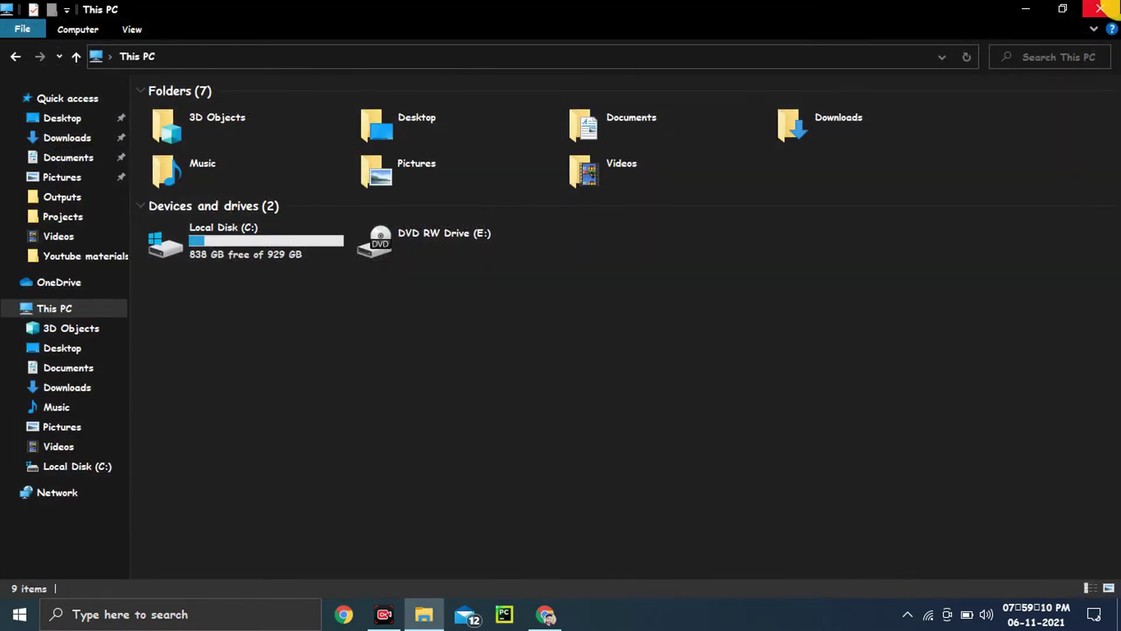
{"action": "left_click", "coordinate": [1101, 8]}
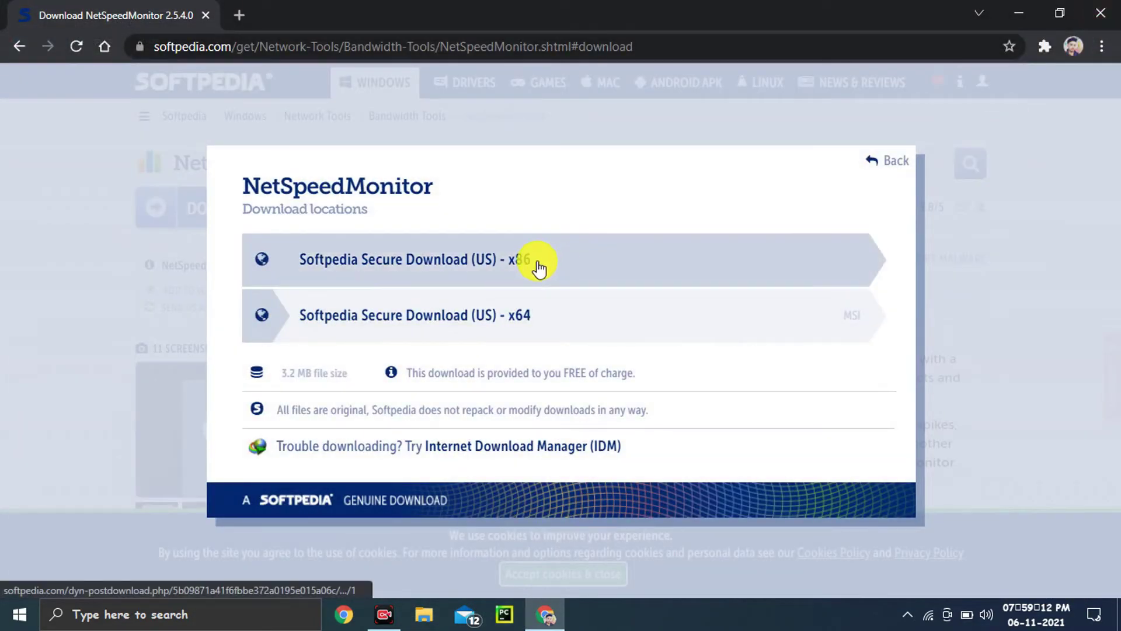
- Download the x64 version of NetSpeedMonitor from Softpedia and close the browser
{"action": "left_click", "coordinate": [520, 315]}
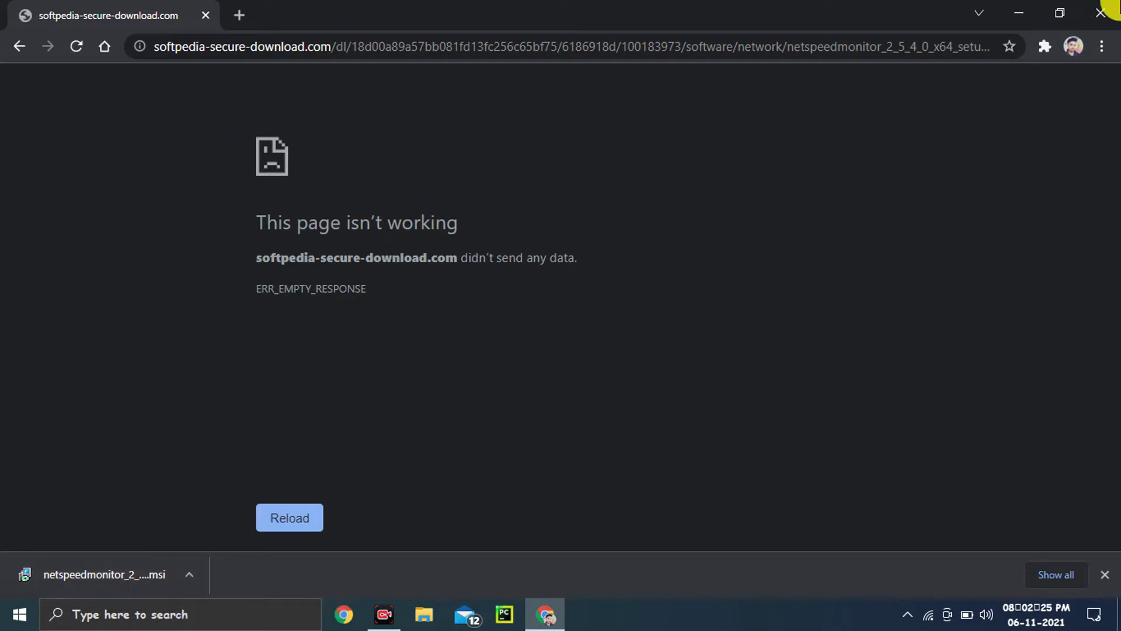
{"action": "left_click", "coordinate": [1104, 11]}
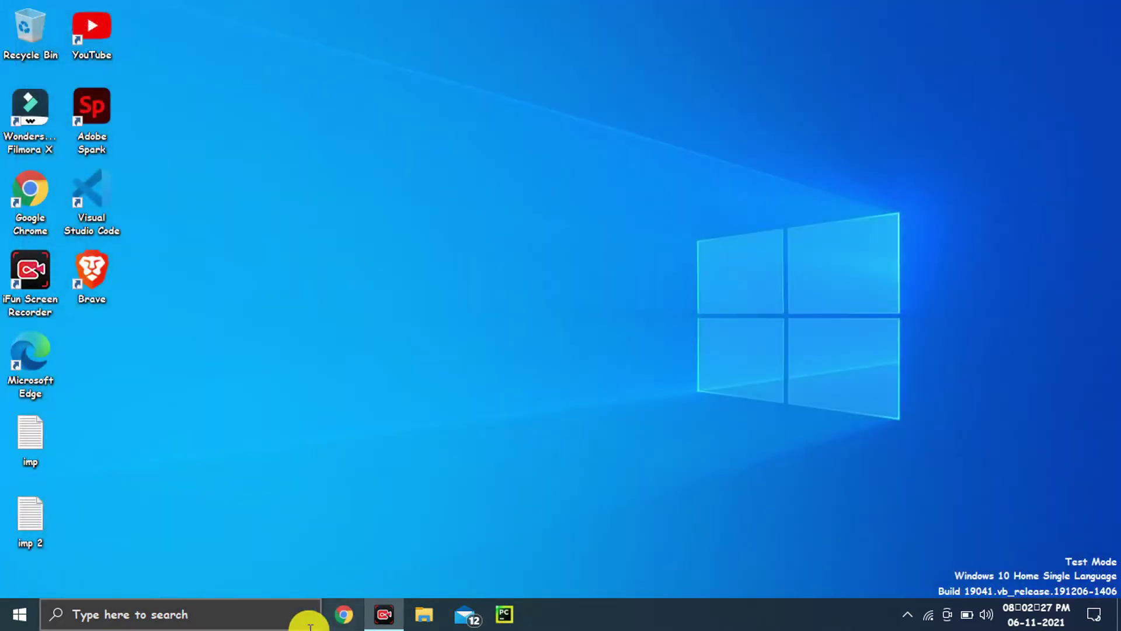
- In File Explorer's Downloads folder, set netspeedmonitor_2_5_4_0_x64_setup to run in compatibility mode for "Previous version of Windows"
{"action": "left_click", "coordinate": [439, 614]}
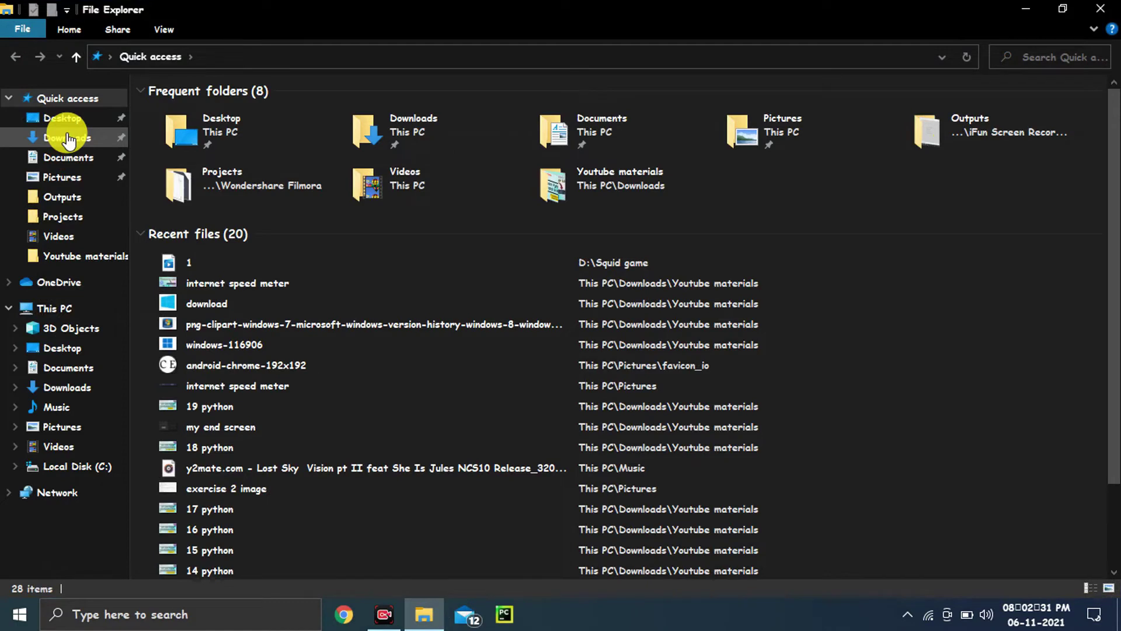
{"action": "left_click", "coordinate": [67, 138]}
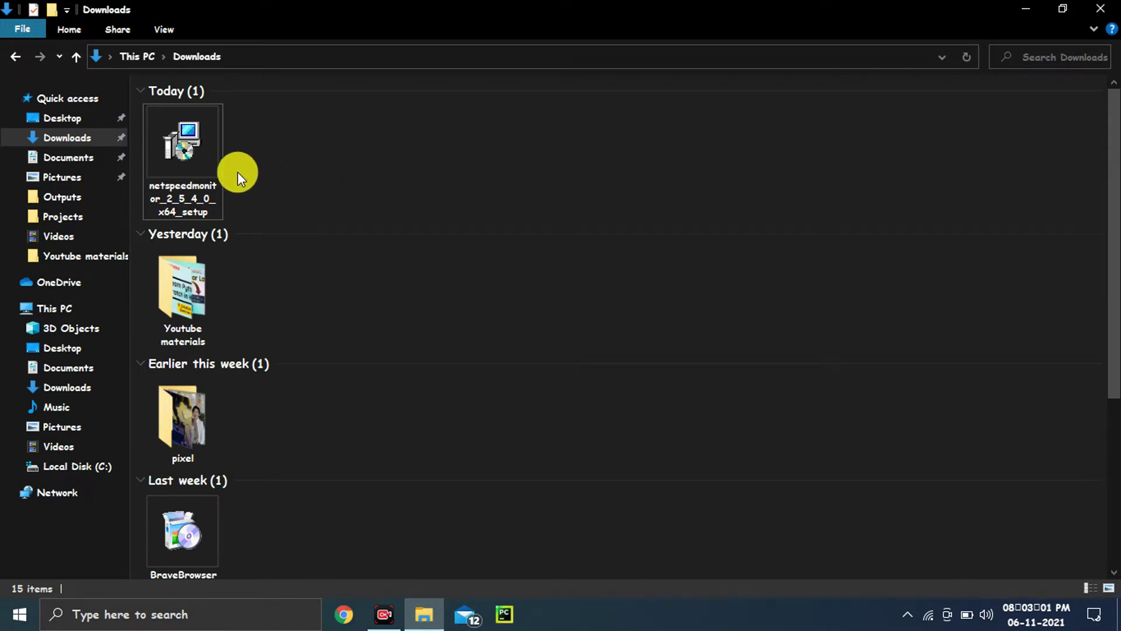
{"action": "left_click", "coordinate": [186, 141]}
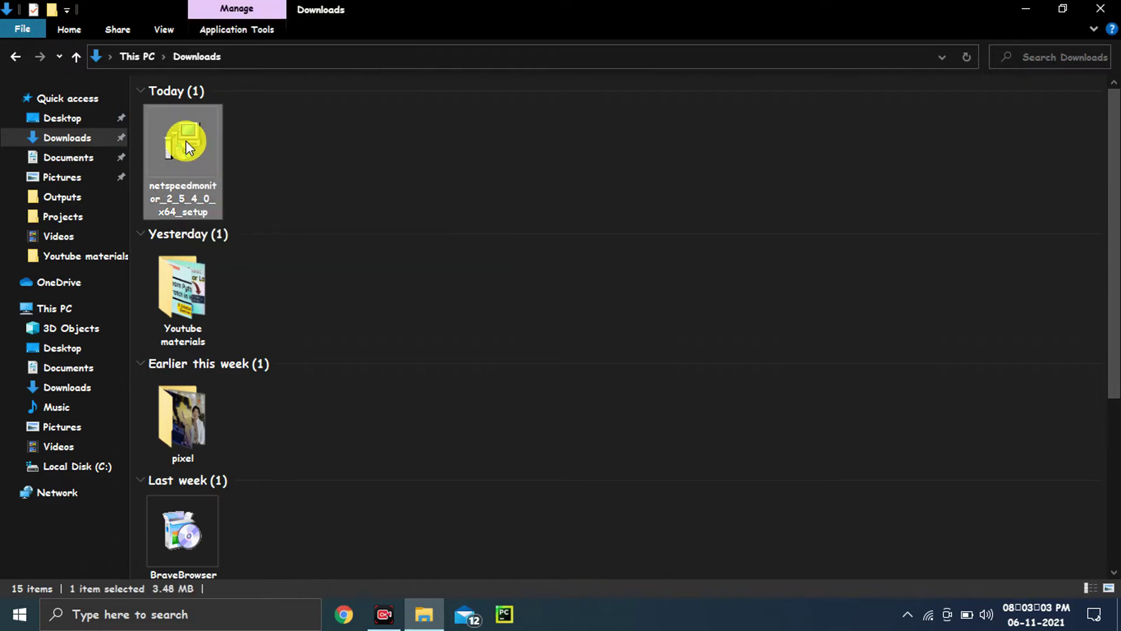
{"action": "right_click", "coordinate": [184, 141]}
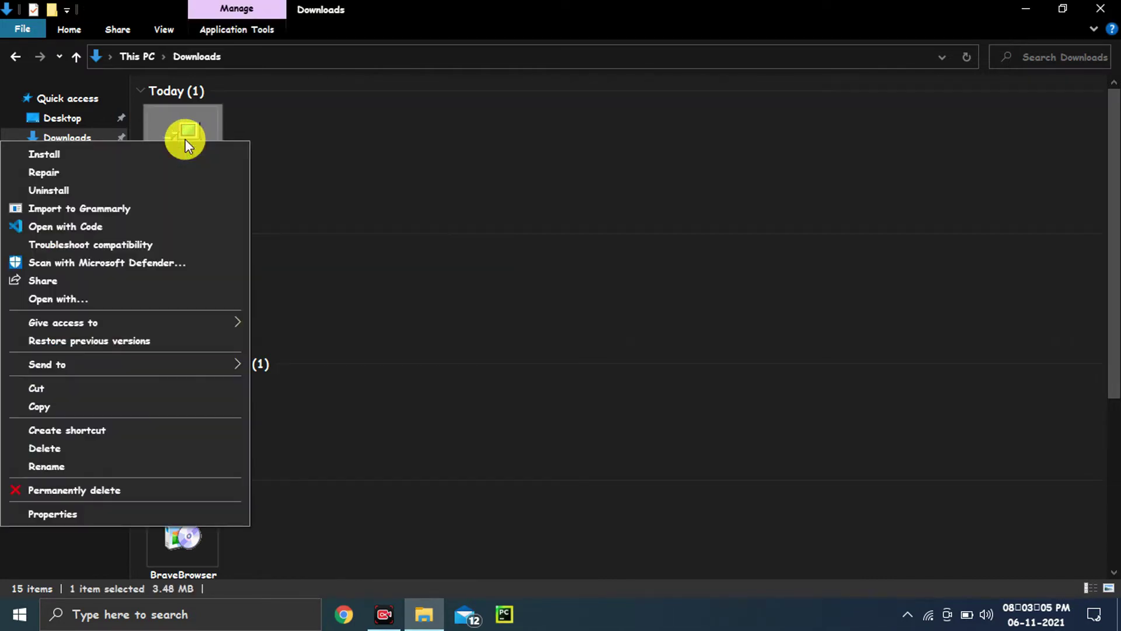
{"action": "left_click", "coordinate": [64, 517]}
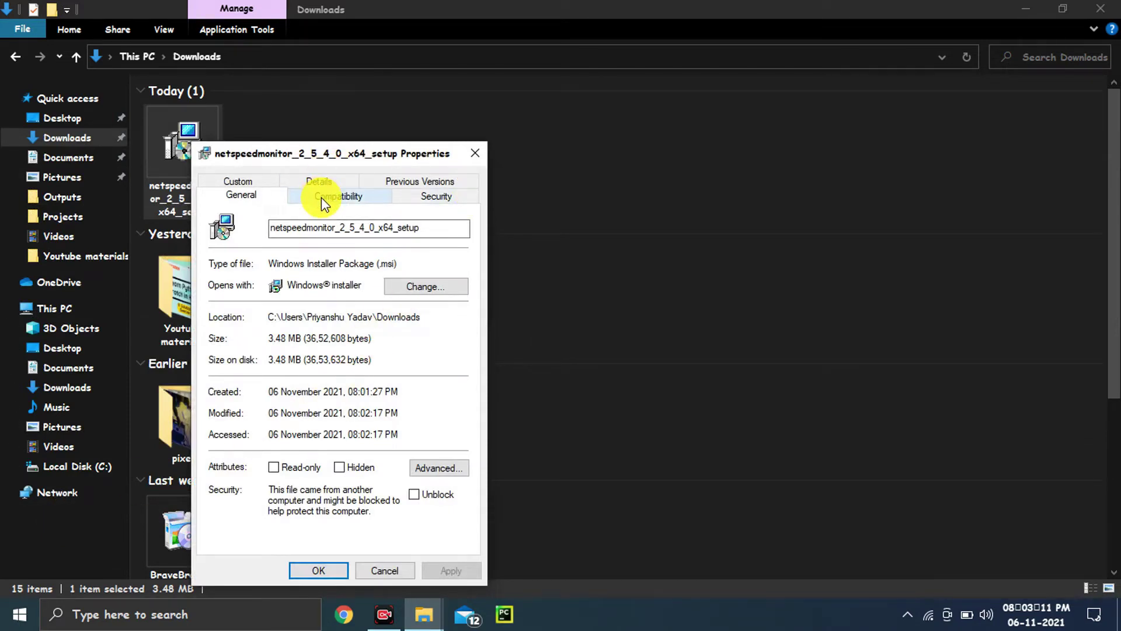
{"action": "left_click", "coordinate": [322, 198]}
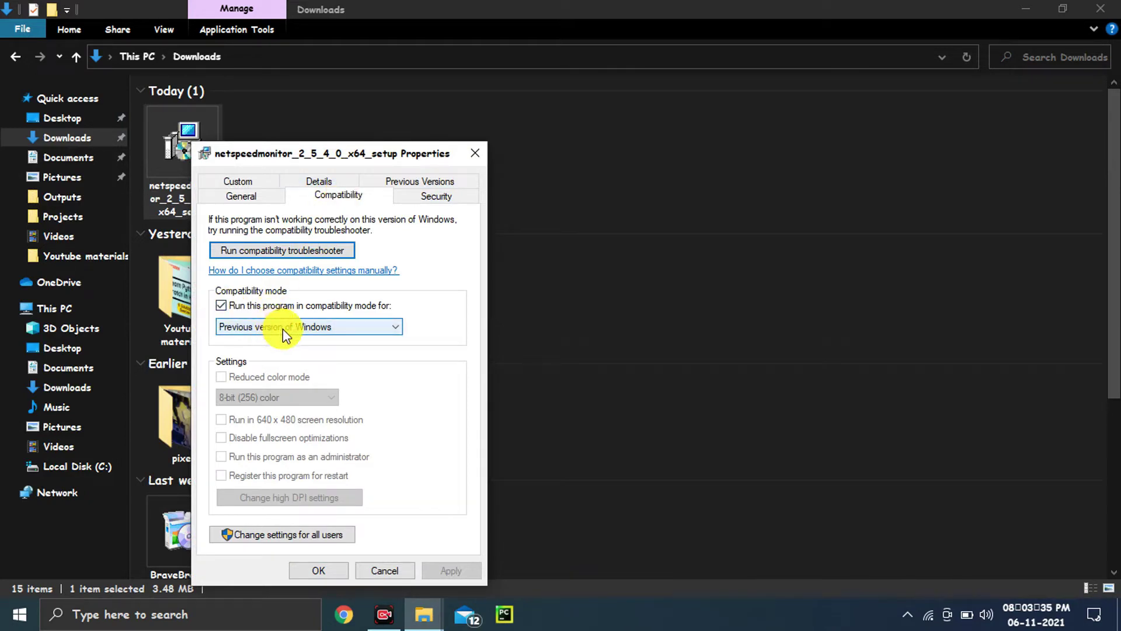
{"action": "left_click", "coordinate": [221, 306]}
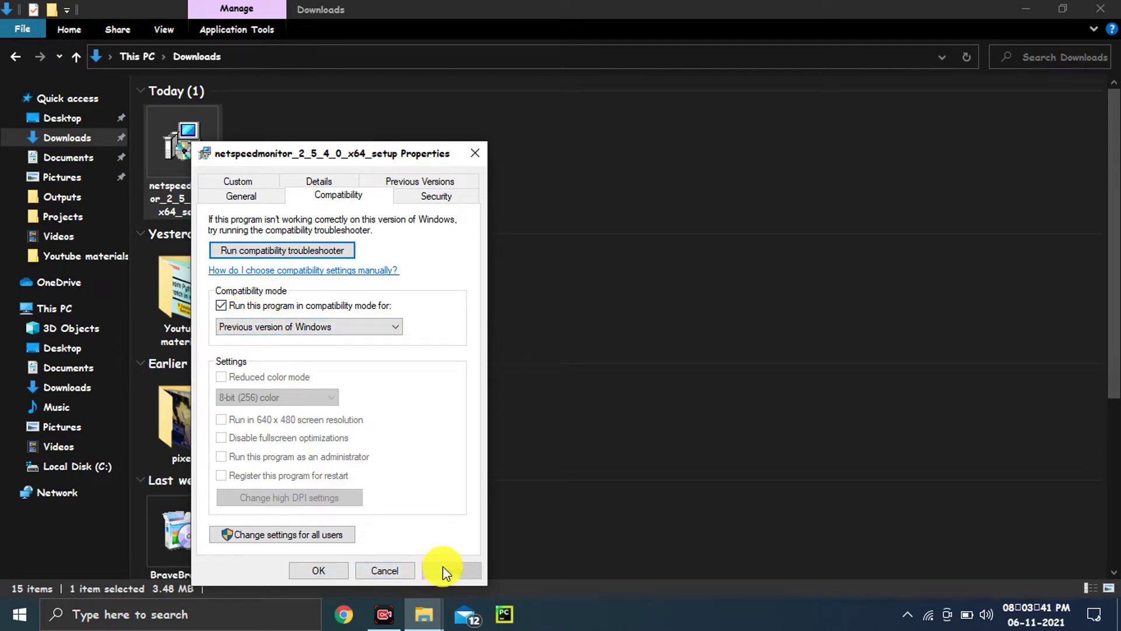
{"action": "left_click", "coordinate": [318, 570]}
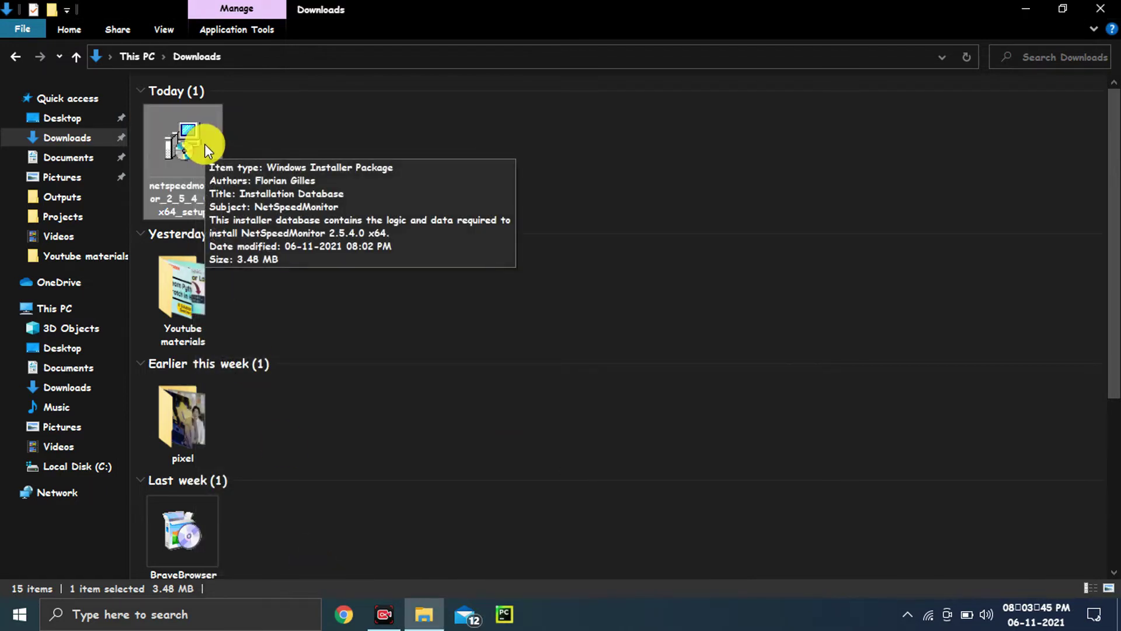
- Launch the netspeedmonitor_2_5_4_0_x64_setup installer, allow it to run, and proceed to the license agreement
{"action": "double_click", "coordinate": [205, 146]}
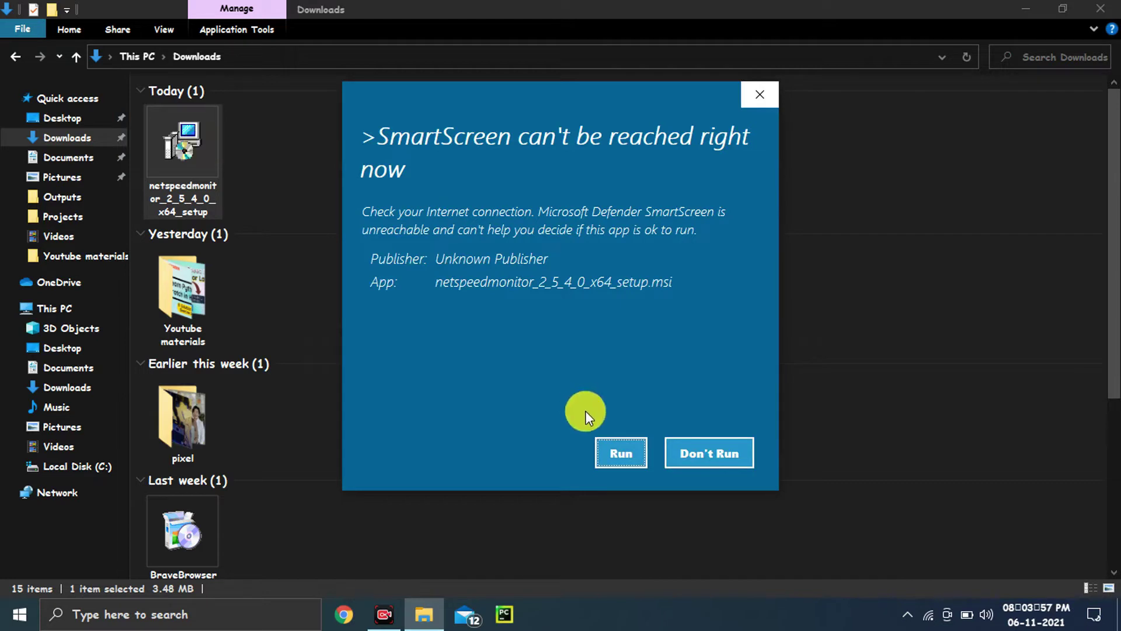
{"action": "left_click", "coordinate": [614, 454]}
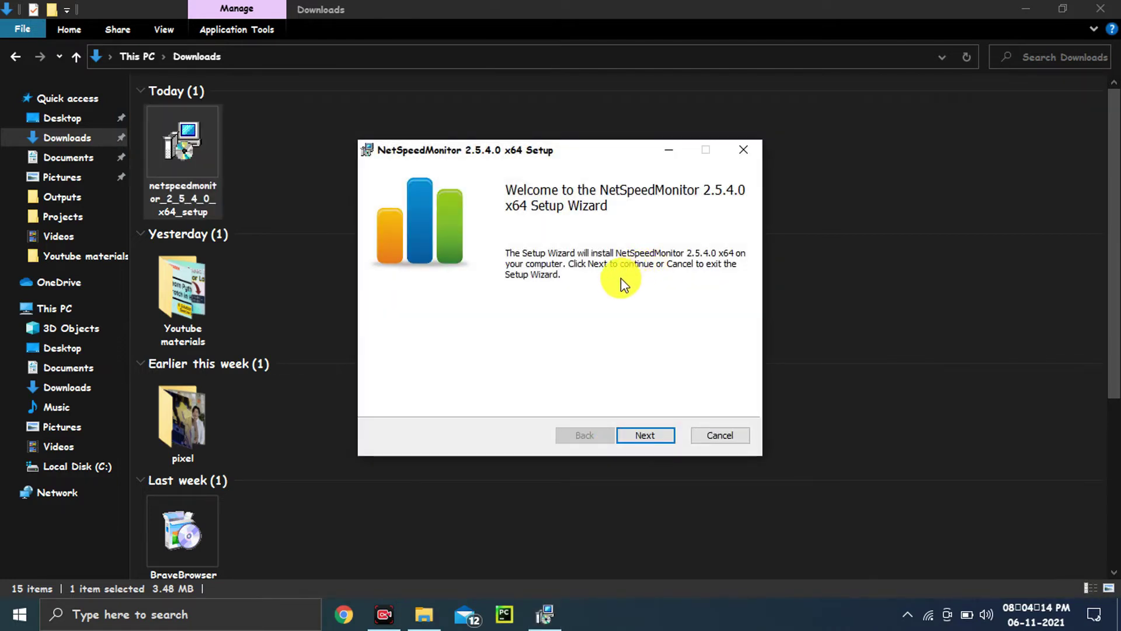
{"action": "left_click", "coordinate": [657, 433]}
{"action": "left_click", "coordinate": [657, 433]}
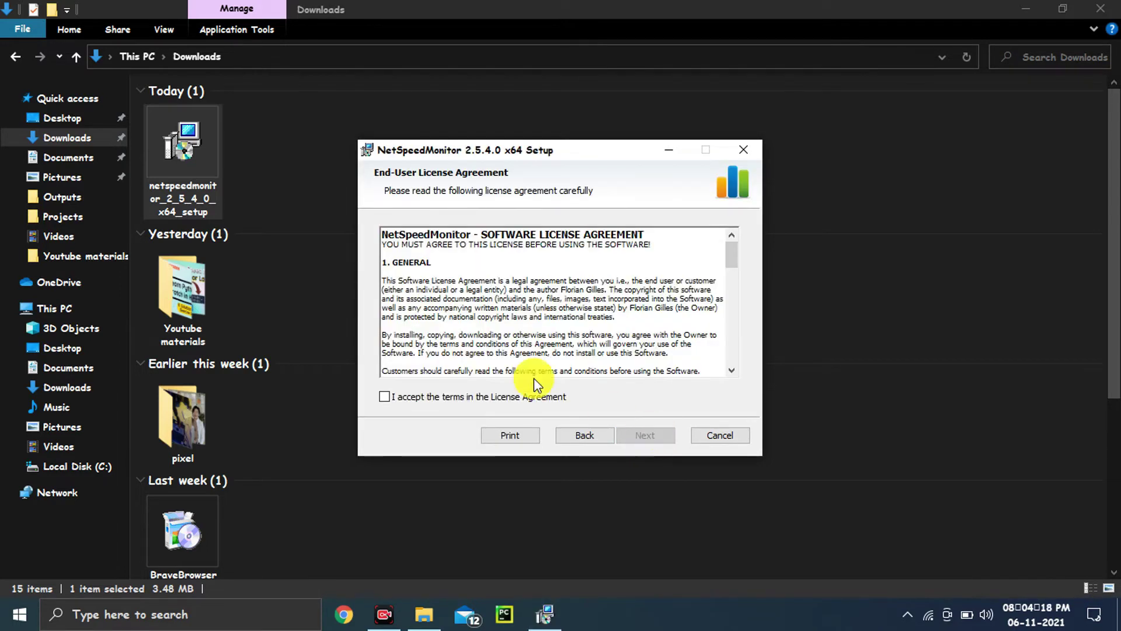
- Accept the license agreement and install NetSpeedMonitor in C:\Program Files\NetSpeedMonitor\
{"action": "scroll", "coordinate": [487, 301], "scroll_direction": "down", "scroll_amount": 15}
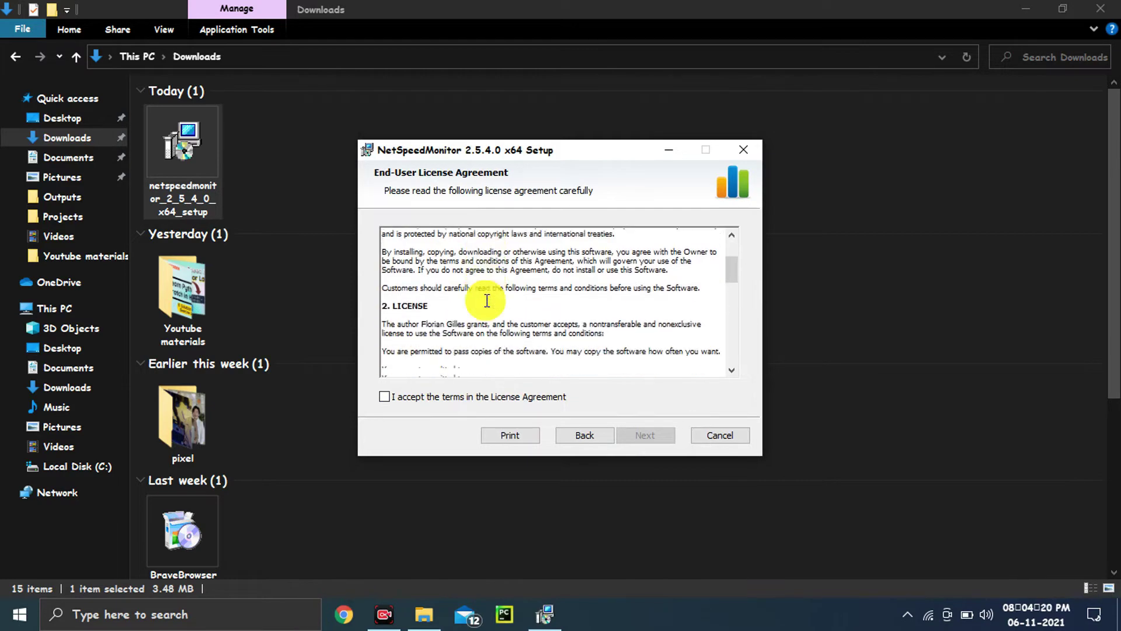
{"action": "left_click", "coordinate": [385, 397]}
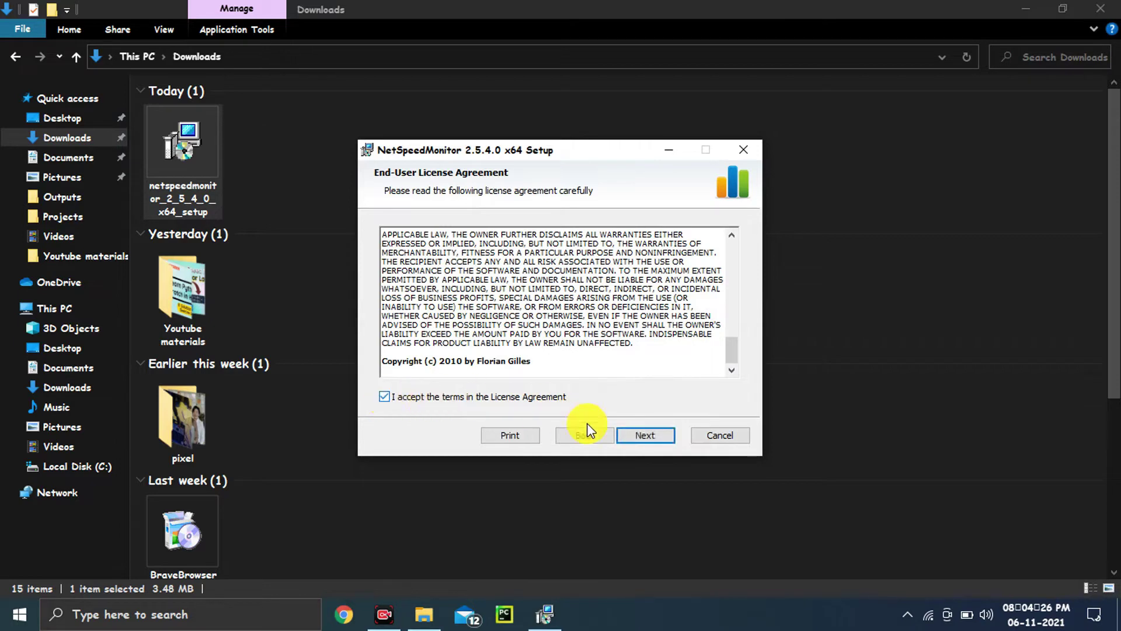
{"action": "left_click", "coordinate": [657, 435]}
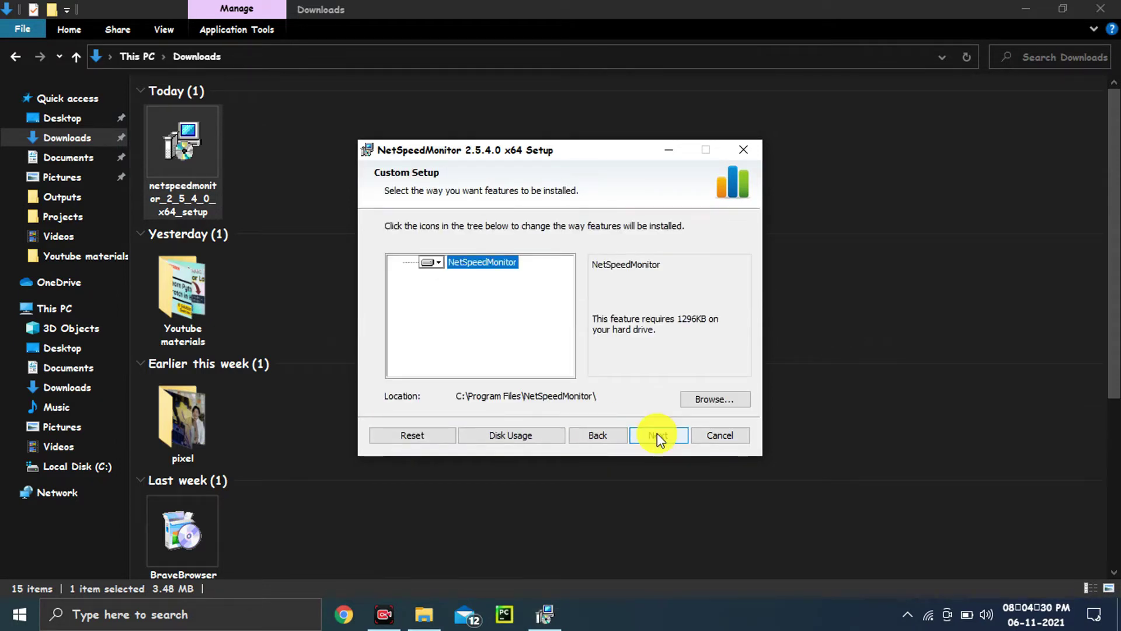
{"action": "left_click", "coordinate": [657, 435]}
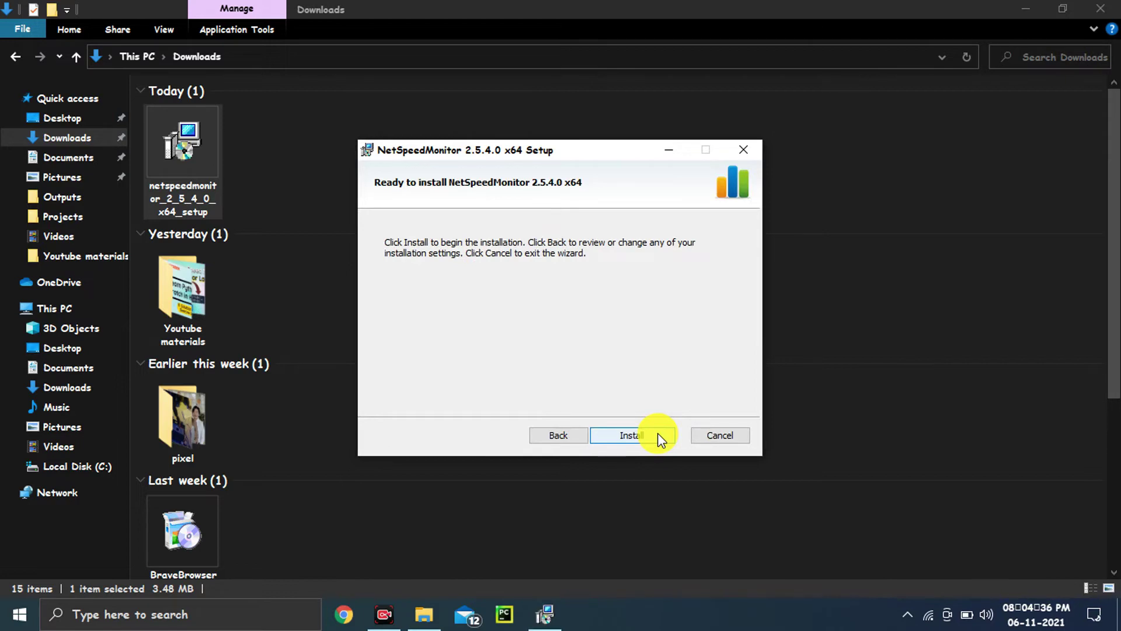
{"action": "left_click", "coordinate": [658, 435]}
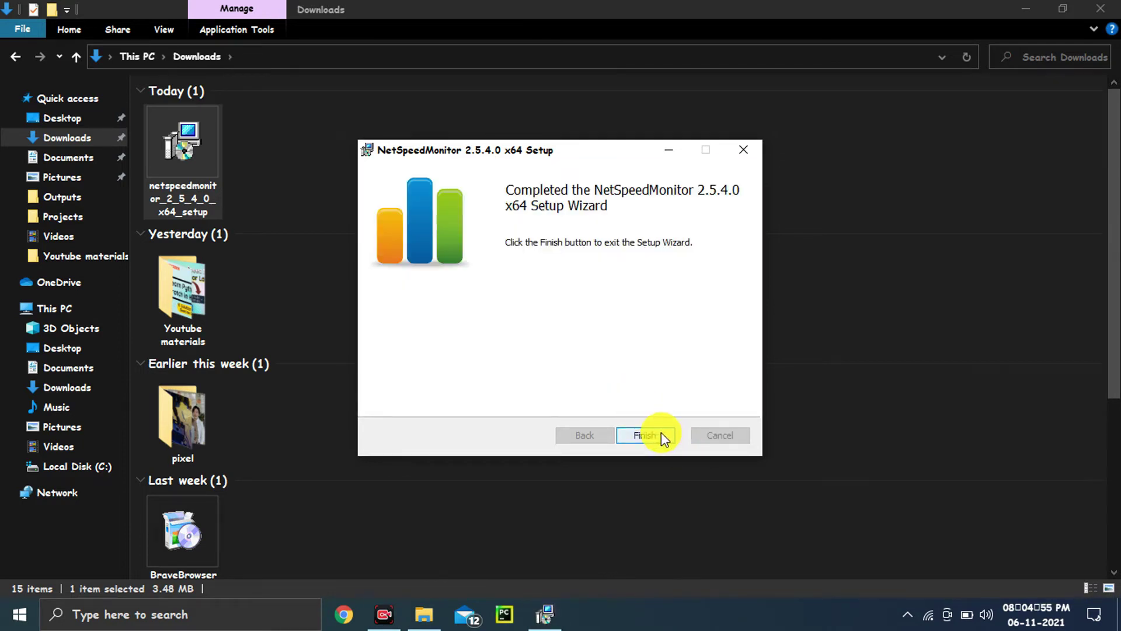
- Exit the completed setup wizard and its Downloads window, and show the NetSpeedMonitor toolbar on the taskbar
{"action": "left_click", "coordinate": [661, 436]}
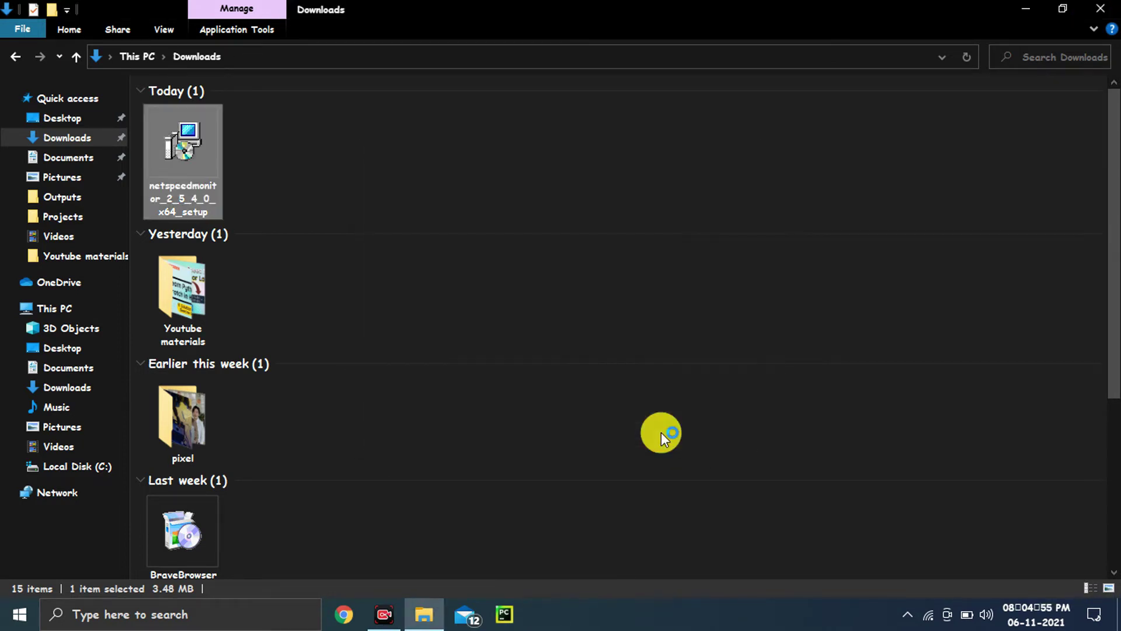
{"action": "left_click", "coordinate": [1105, 7]}
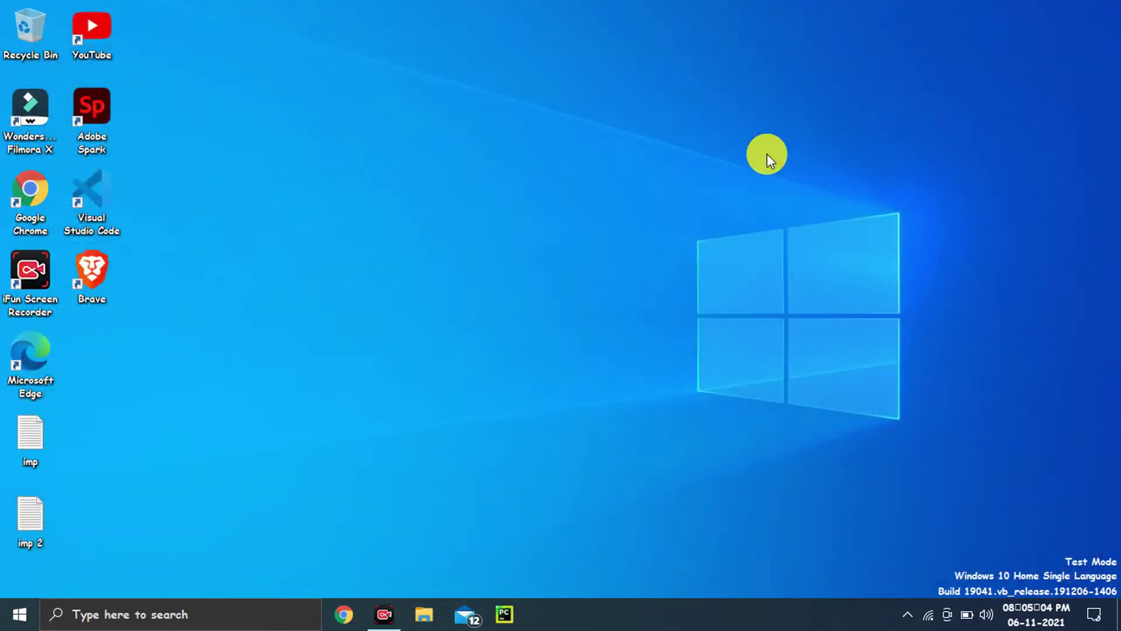
{"action": "right_click", "coordinate": [841, 622]}
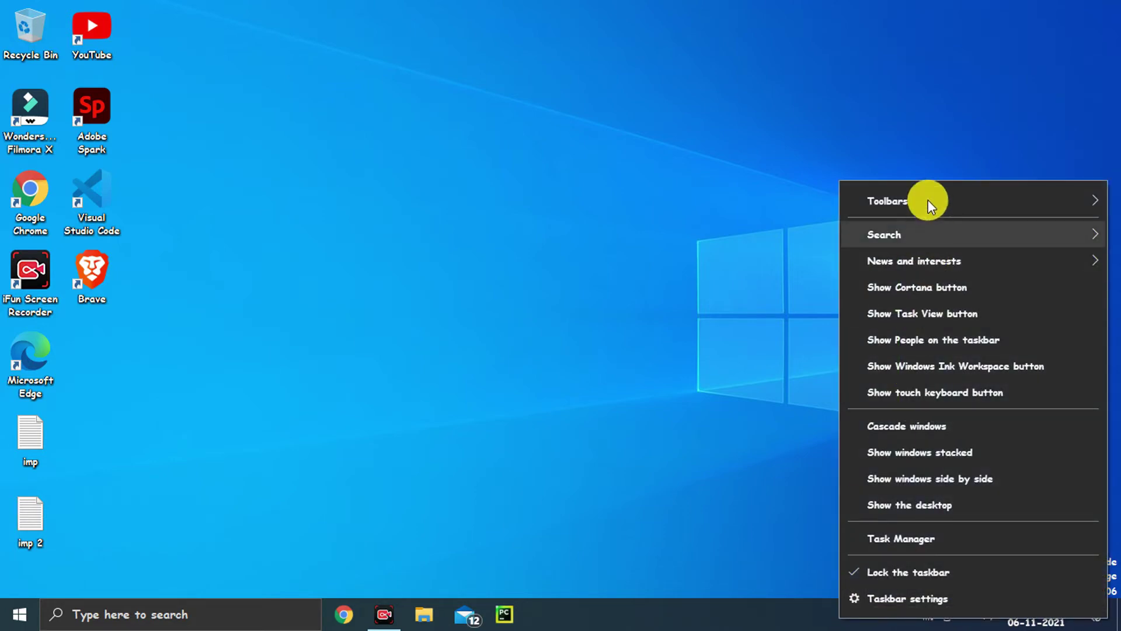
{"action": "mouse_move", "coordinate": [931, 185]}
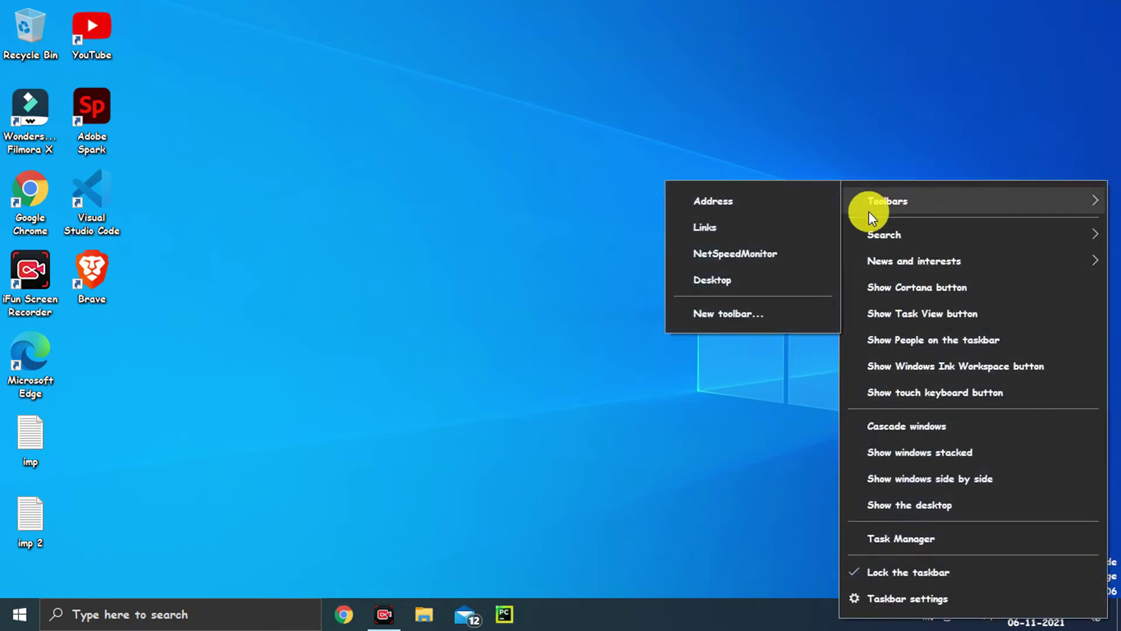
{"action": "left_click", "coordinate": [752, 254]}
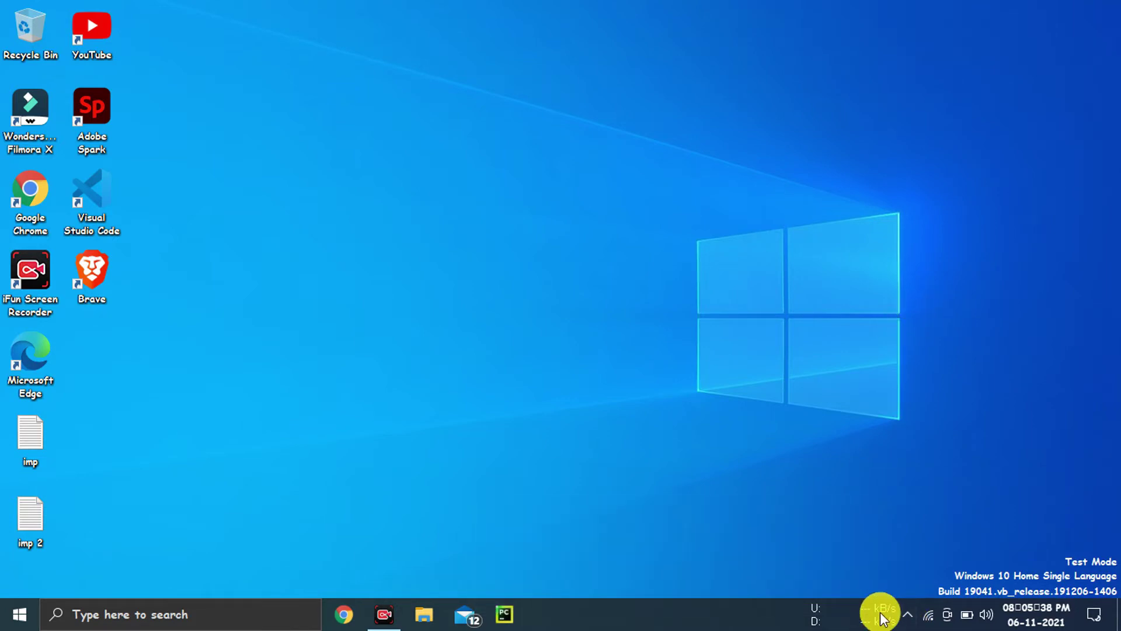
- Turn monitoring on for the NetSpeedMonitor toolbar on the taskbar
{"action": "mouse_move", "coordinate": [882, 619]}
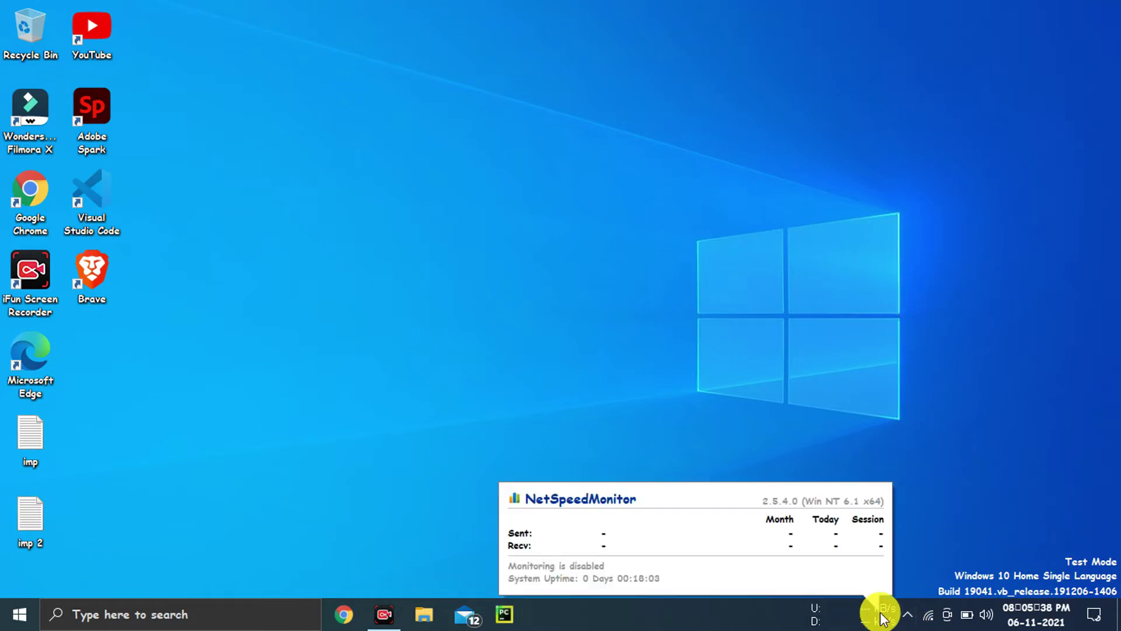
{"action": "right_click", "coordinate": [847, 624]}
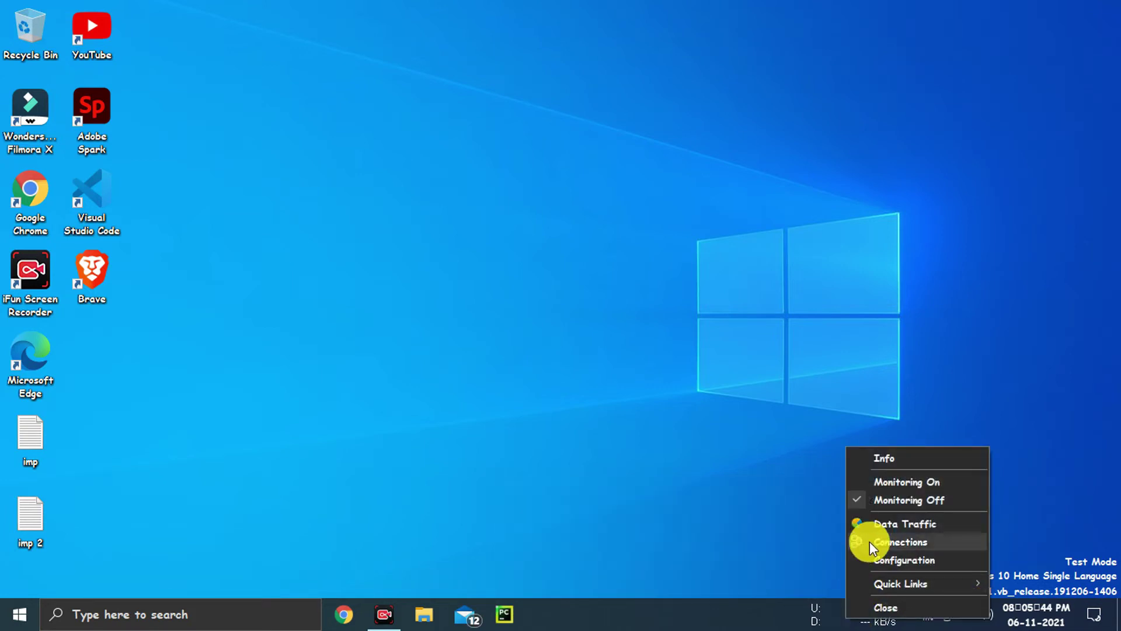
{"action": "left_click", "coordinate": [870, 485]}
- Open the NetSpeedMonitor configuration and check which network interfaces it offers
{"action": "right_click", "coordinate": [852, 616]}
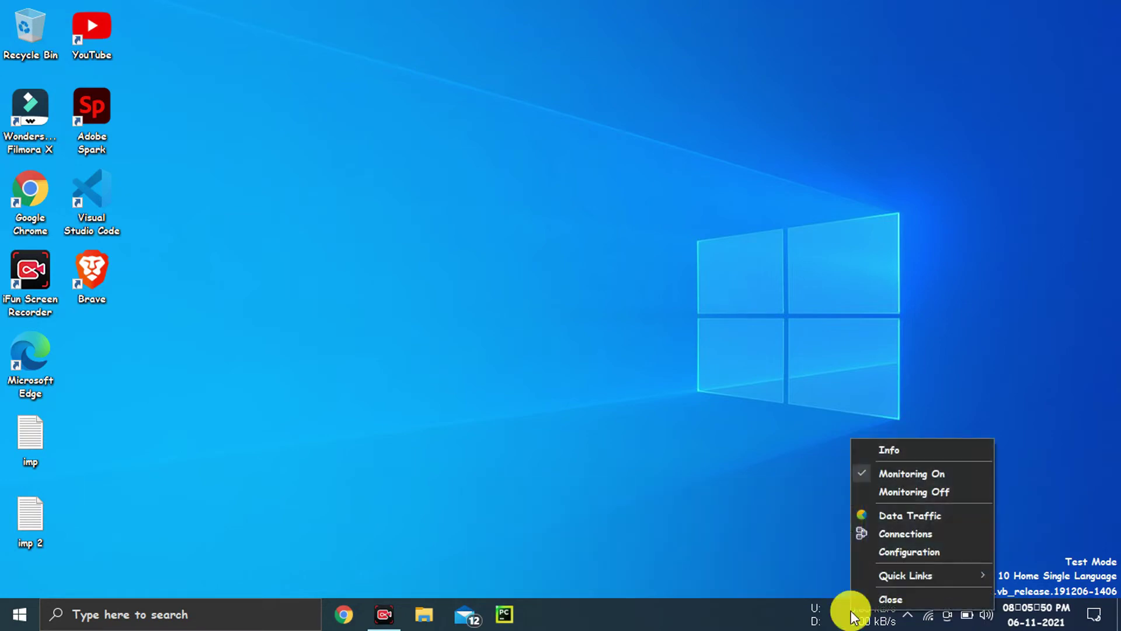
{"action": "left_click", "coordinate": [896, 551]}
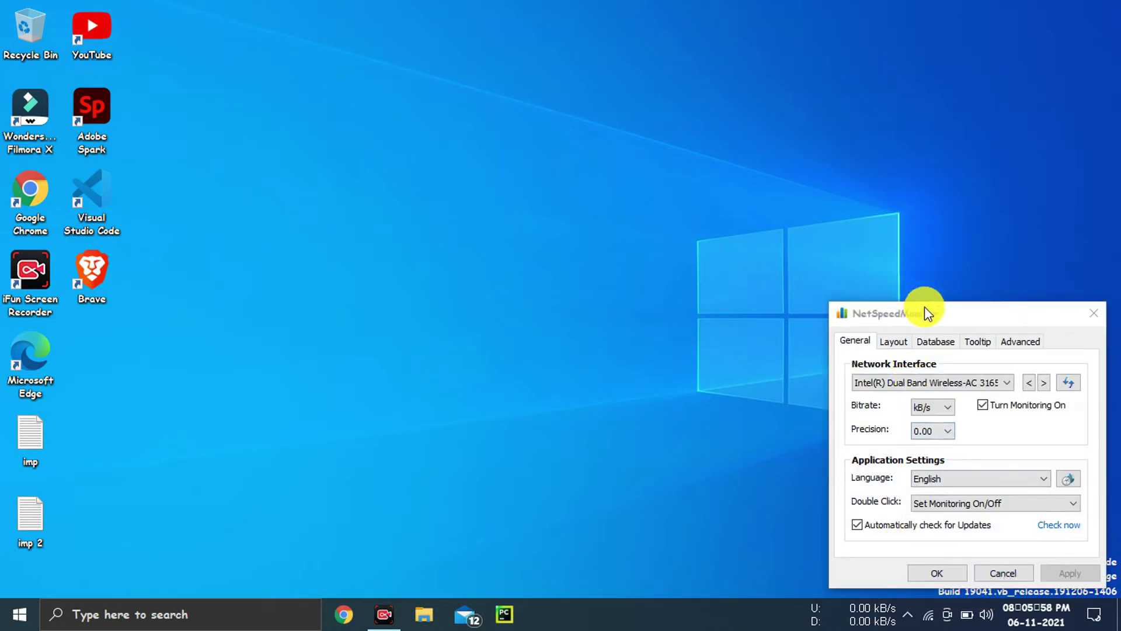
{"action": "left_click_drag", "start_coordinate": [923, 308], "coordinate": [674, 135]}
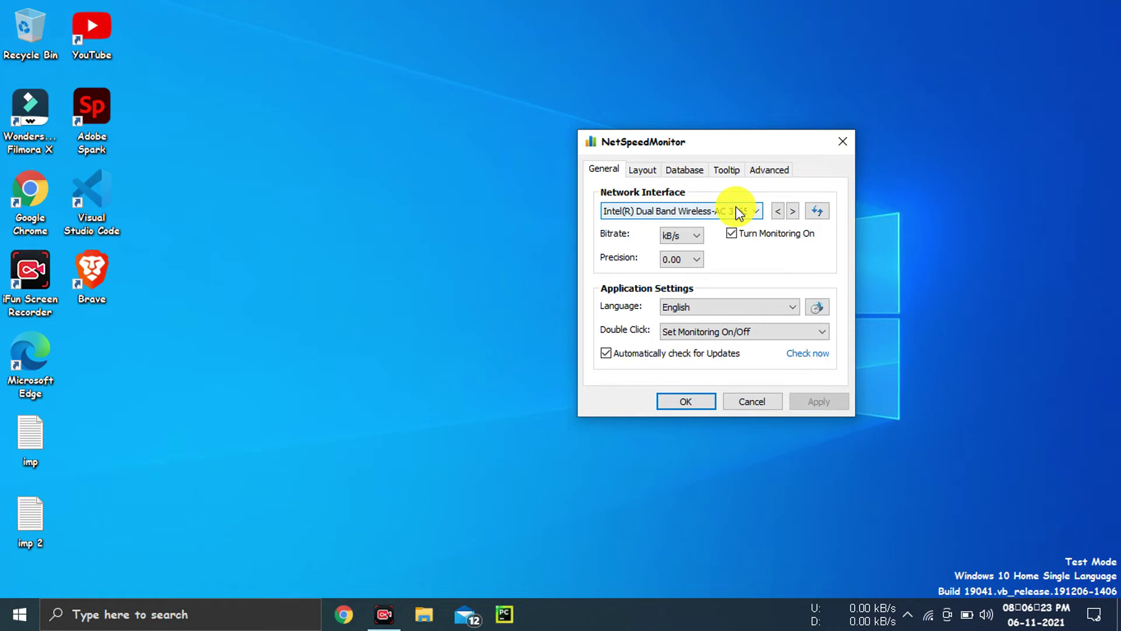
{"action": "left_click", "coordinate": [739, 212]}
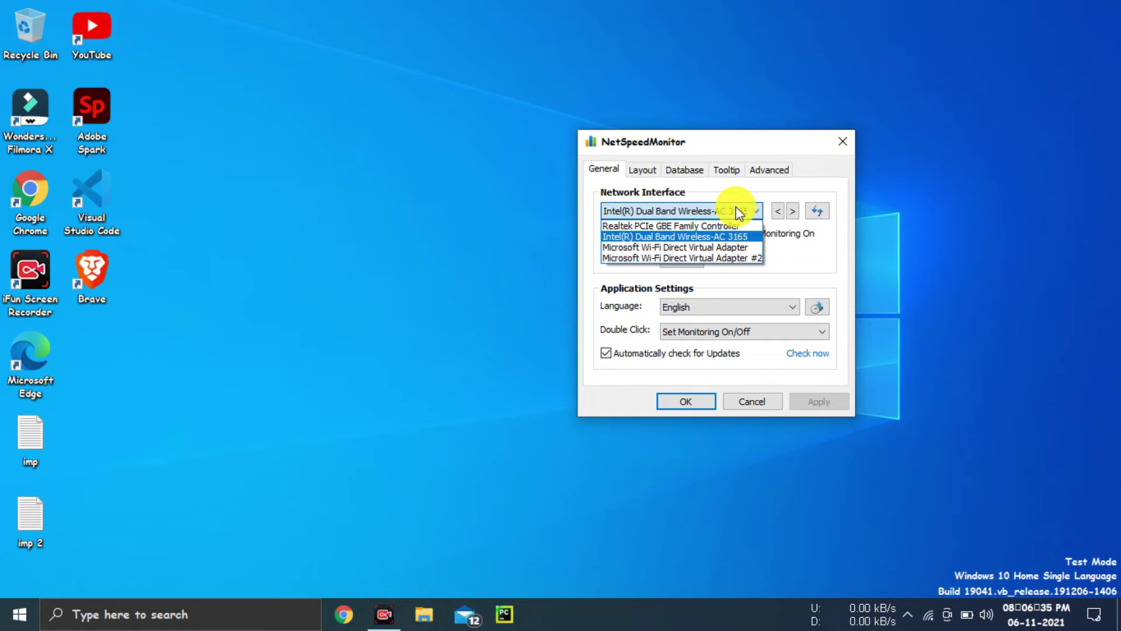
{"action": "left_click", "coordinate": [736, 205]}
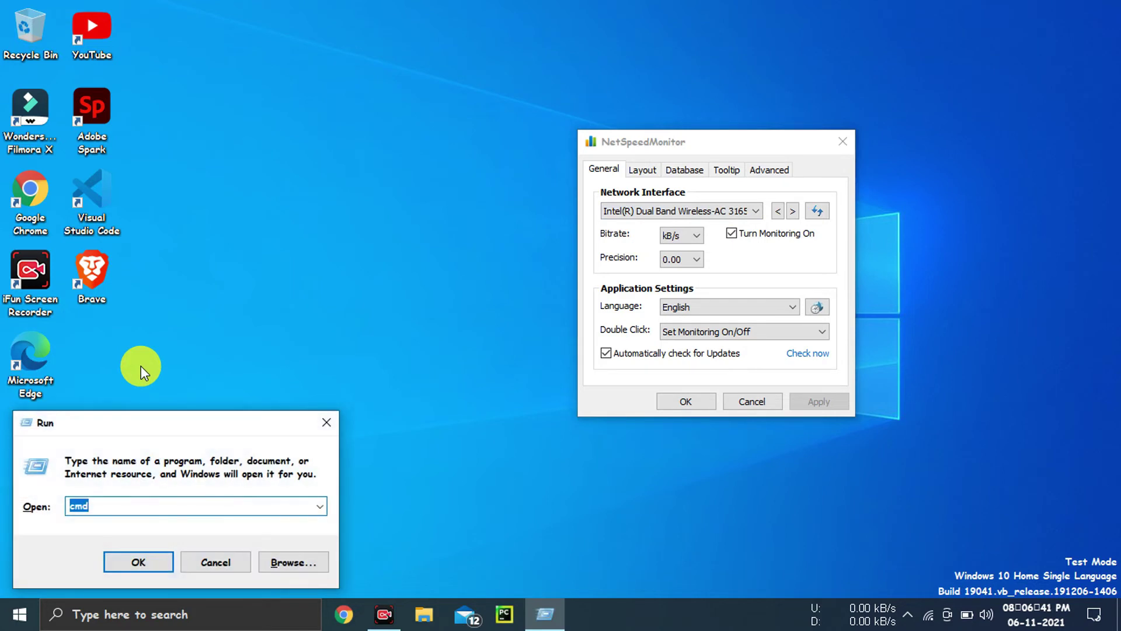
- Run "control" to open Control Panel in Large icons view and bring up the adapter settings from Network and Sharing Center
{"action": "key", "text": "BackSpace"}
{"action": "type", "text": "contr"}
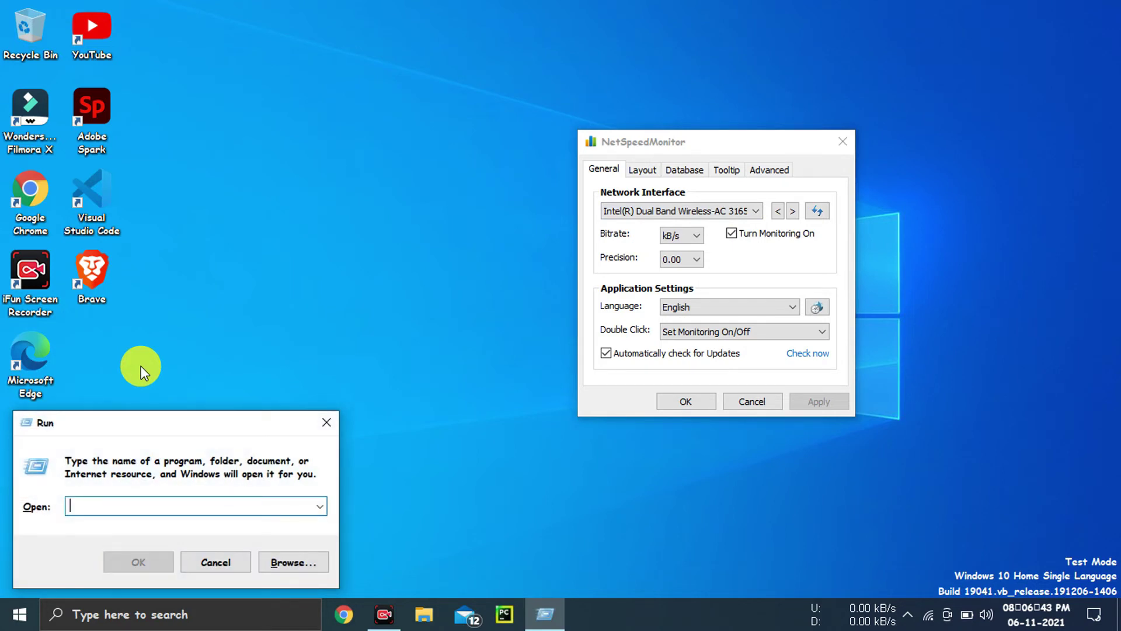
{"action": "type", "text": "ol"}
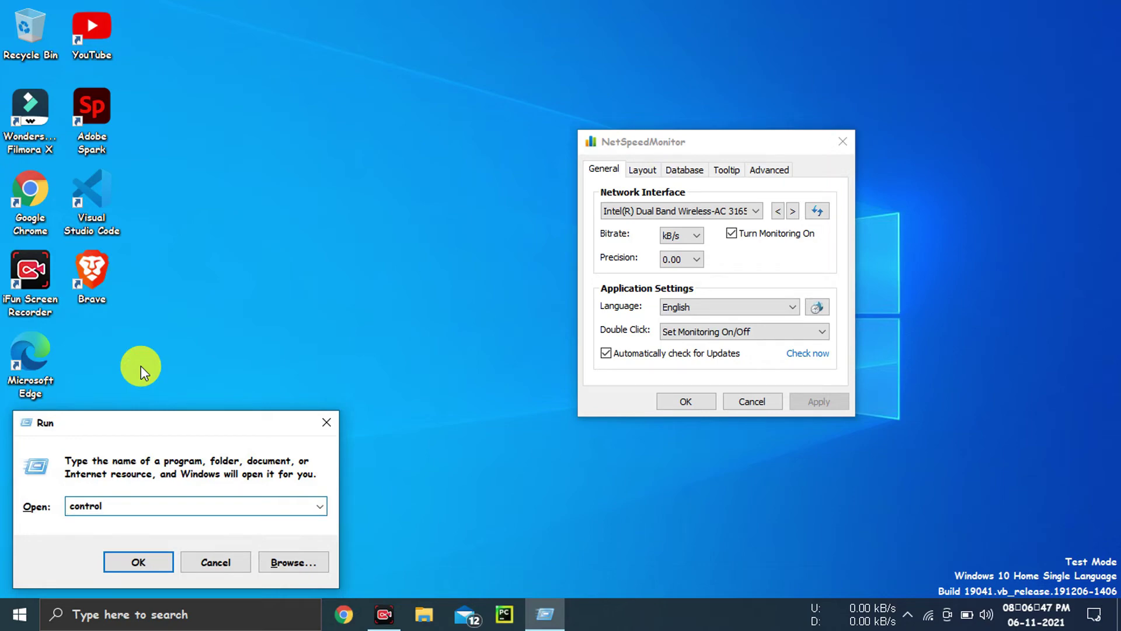
{"action": "key", "text": "Return"}
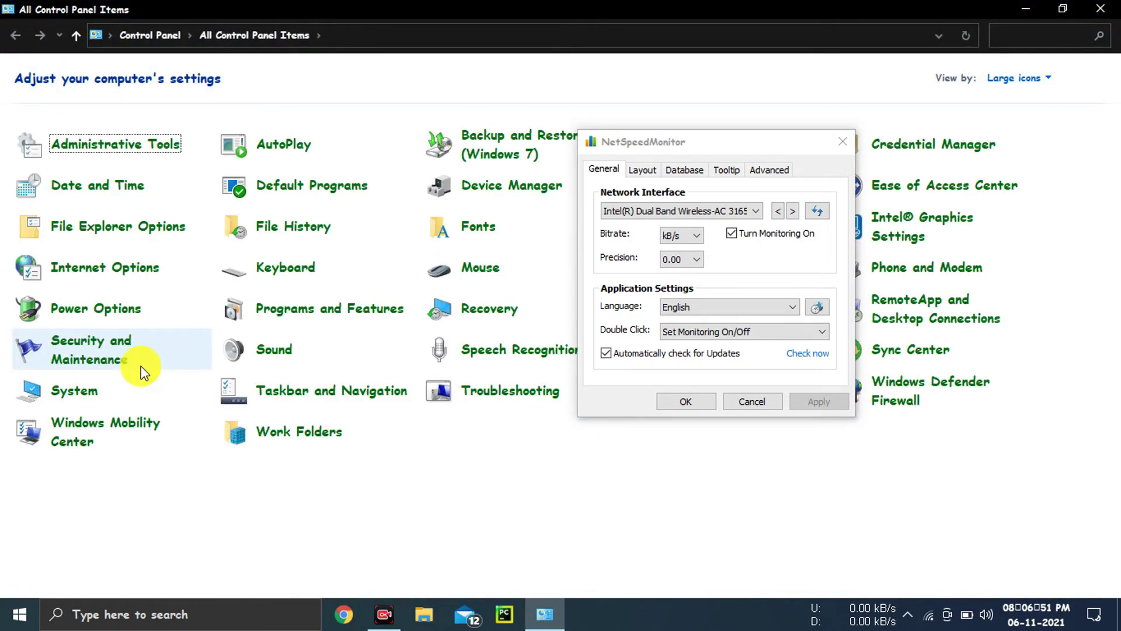
{"action": "left_click_drag", "start_coordinate": [640, 149], "coordinate": [595, 456]}
{"action": "left_click", "coordinate": [1028, 78]}
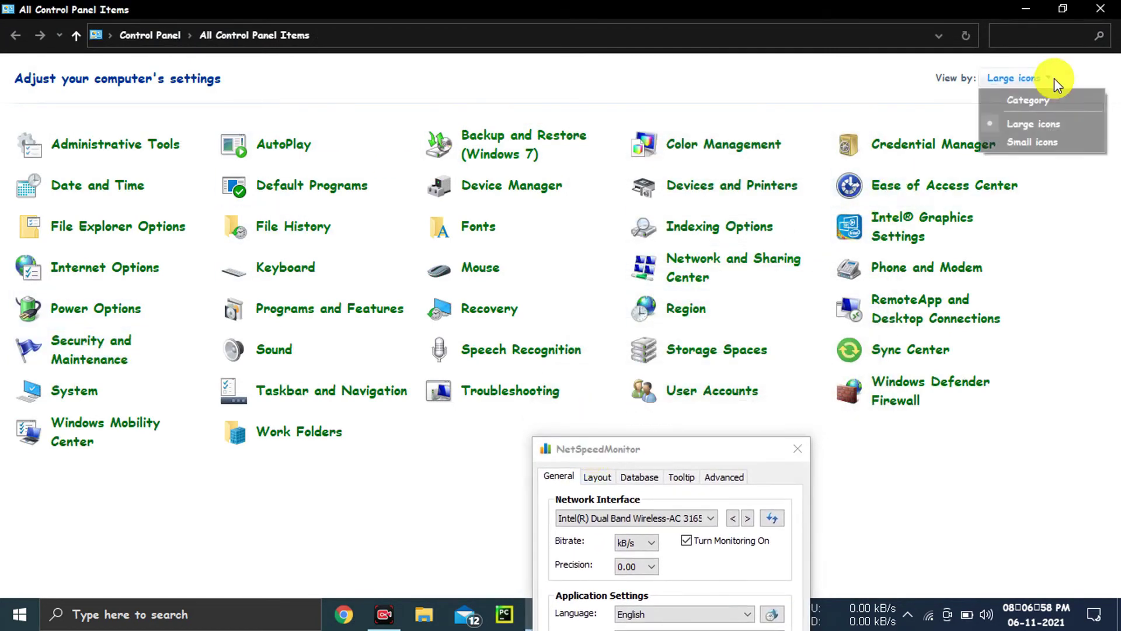
{"action": "left_click", "coordinate": [1050, 119]}
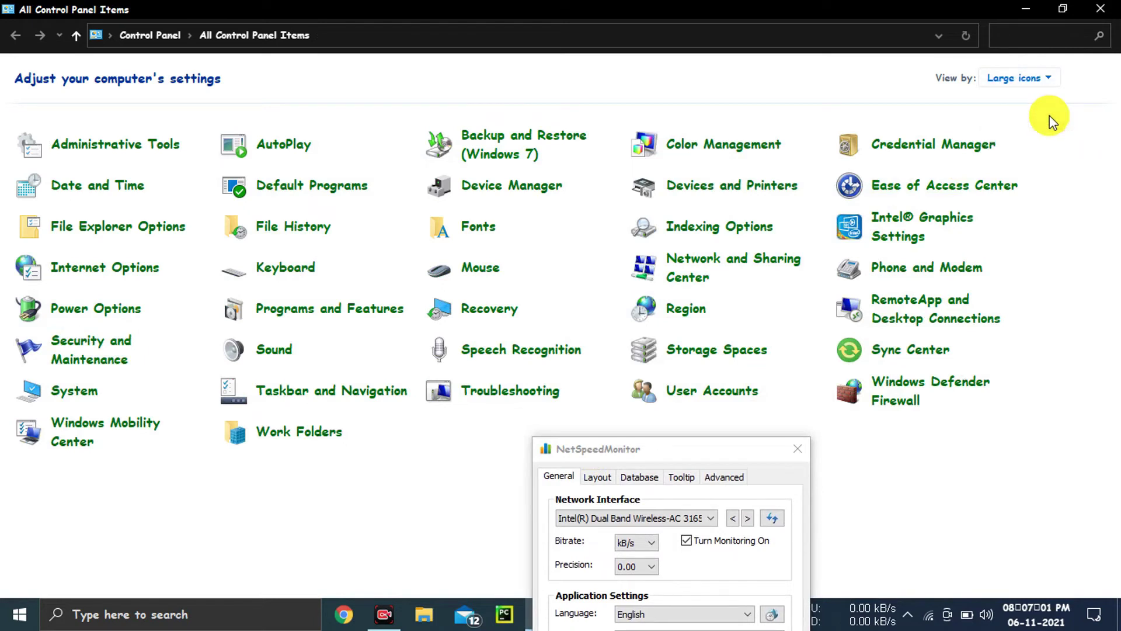
{"action": "left_click", "coordinate": [718, 262]}
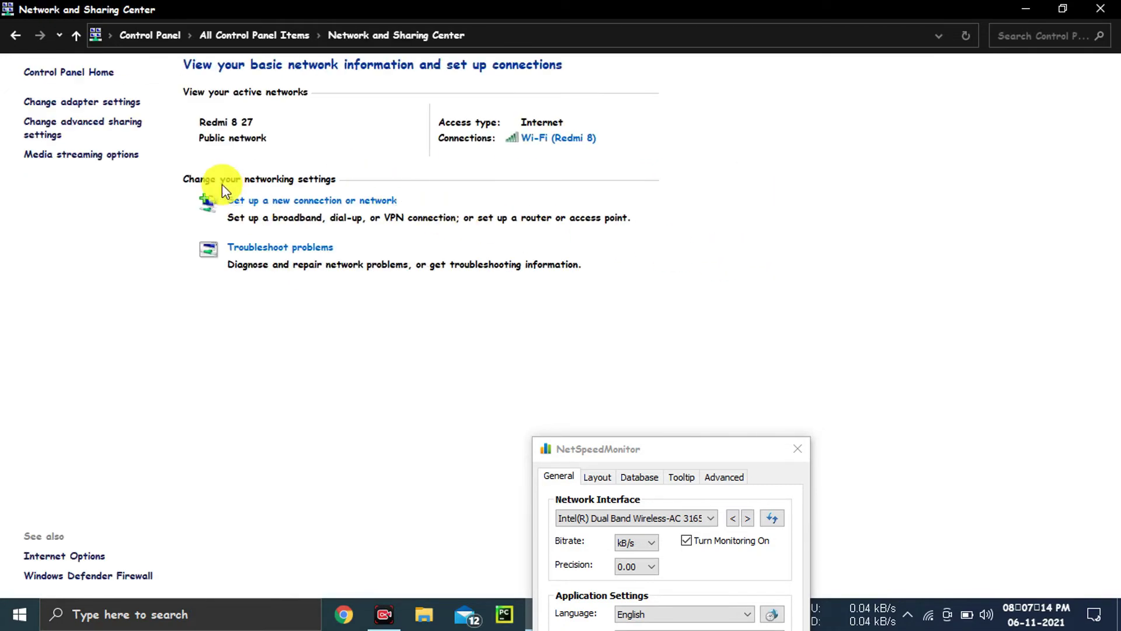
{"action": "left_click", "coordinate": [95, 102]}
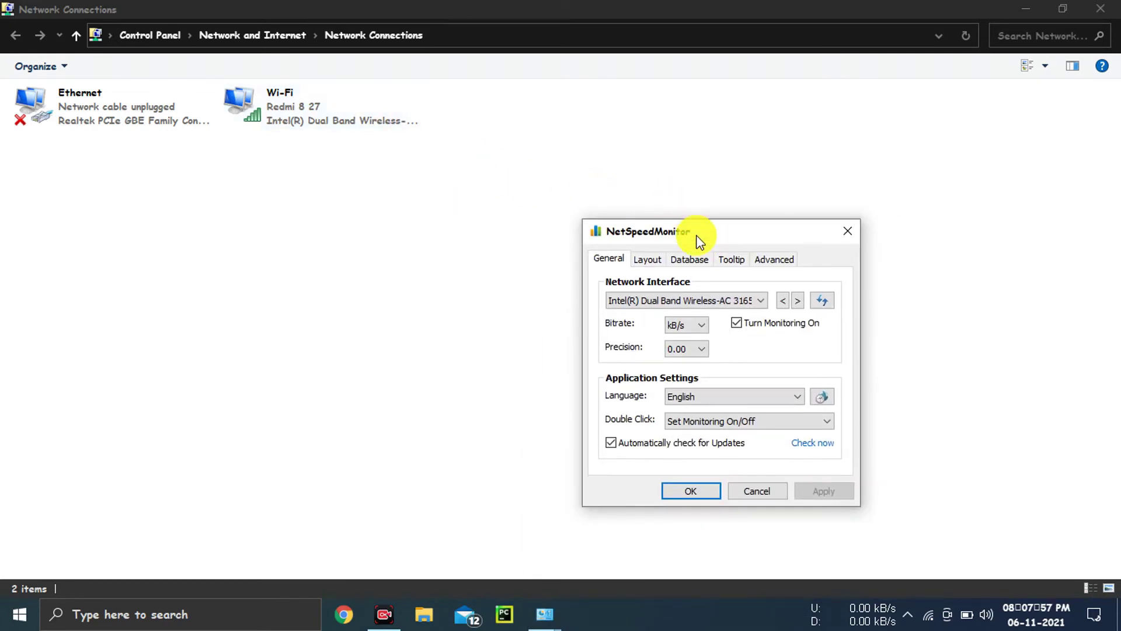
- Select Intel(R) Dual Band Wireless-AC 3165 as NetSpeedMonitor's network interface and kB/s as its bitrate unit
{"action": "left_click_drag", "start_coordinate": [699, 240], "coordinate": [709, 206]}
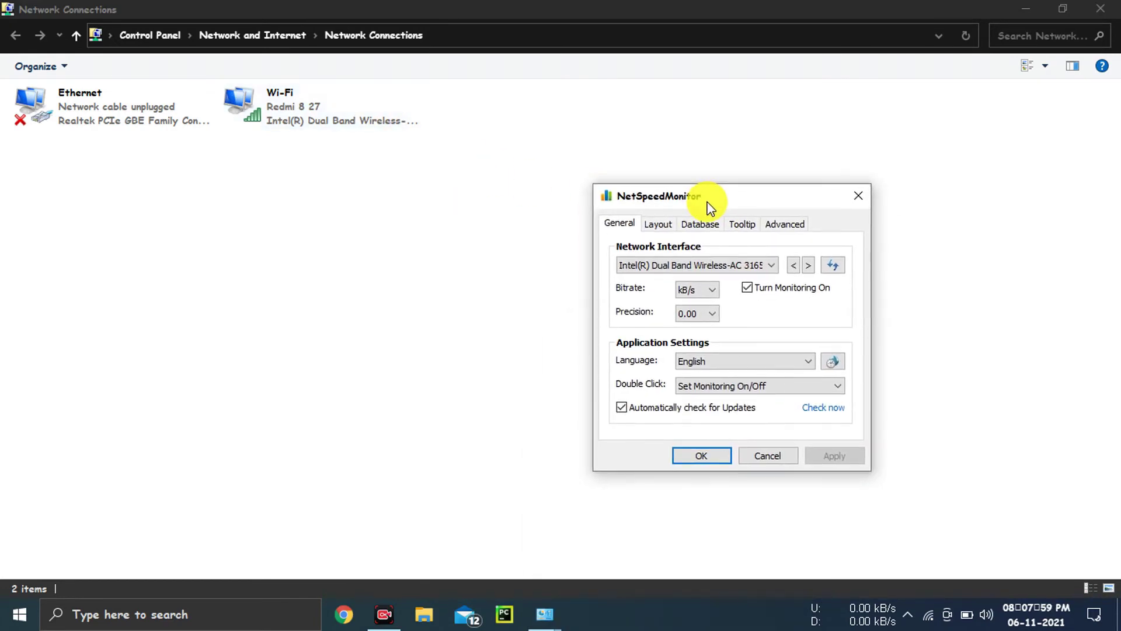
{"action": "left_click", "coordinate": [712, 268]}
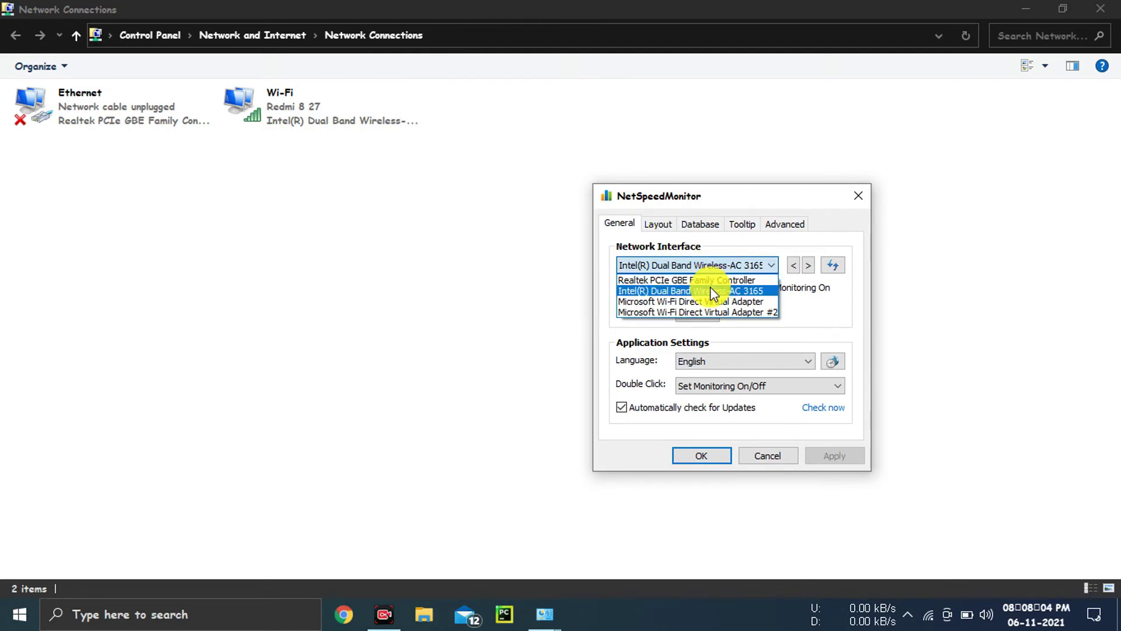
{"action": "left_click", "coordinate": [711, 290]}
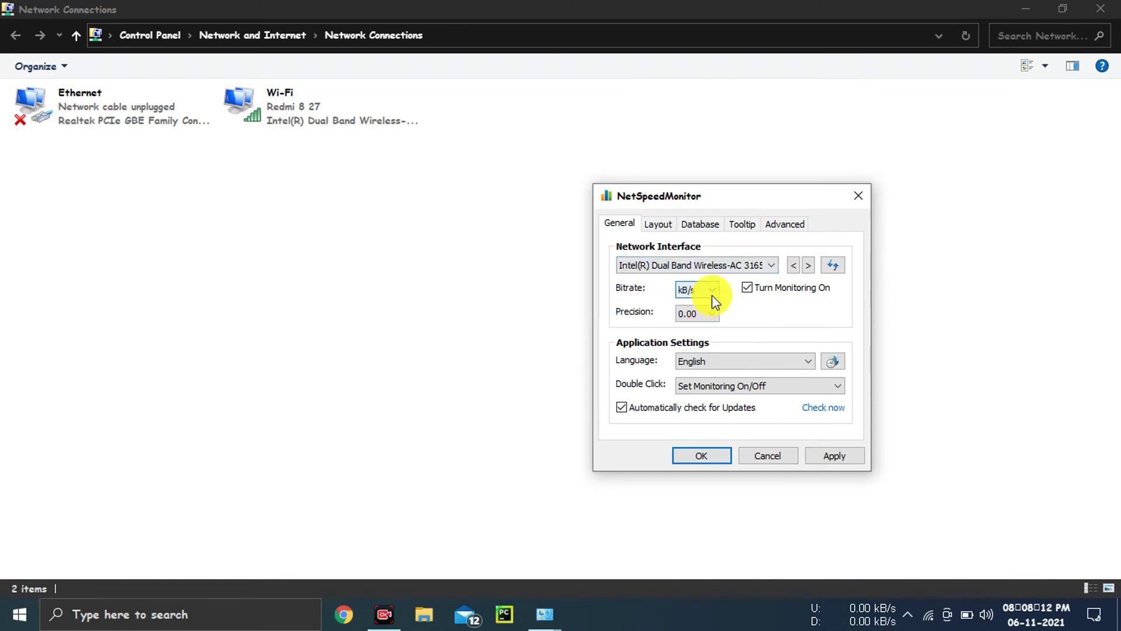
{"action": "left_click", "coordinate": [711, 291]}
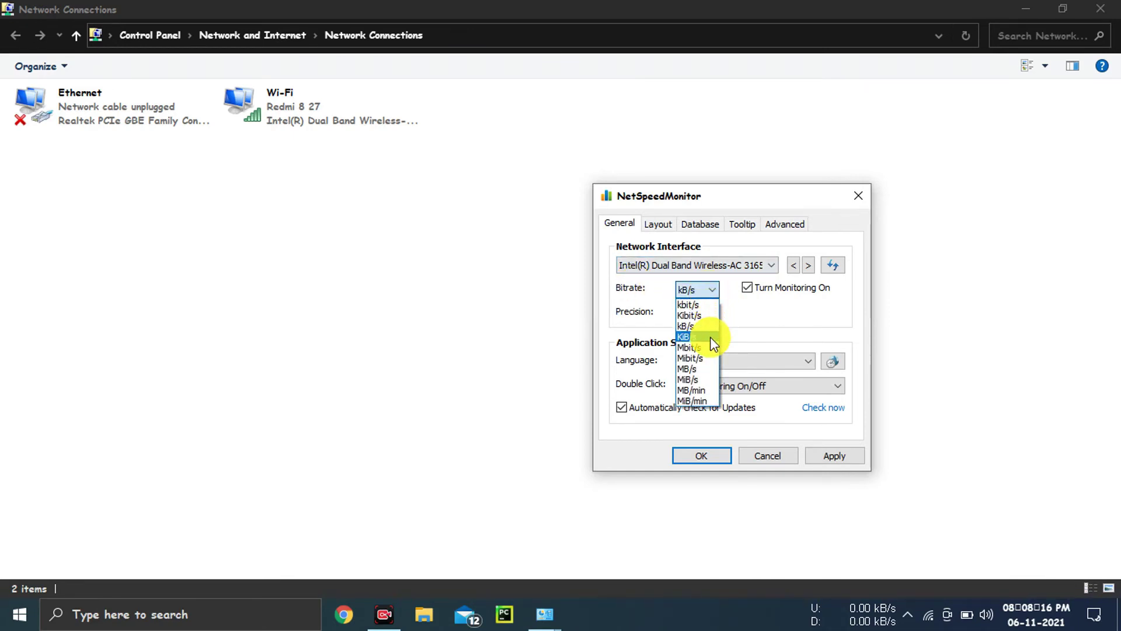
{"action": "left_click", "coordinate": [682, 325]}
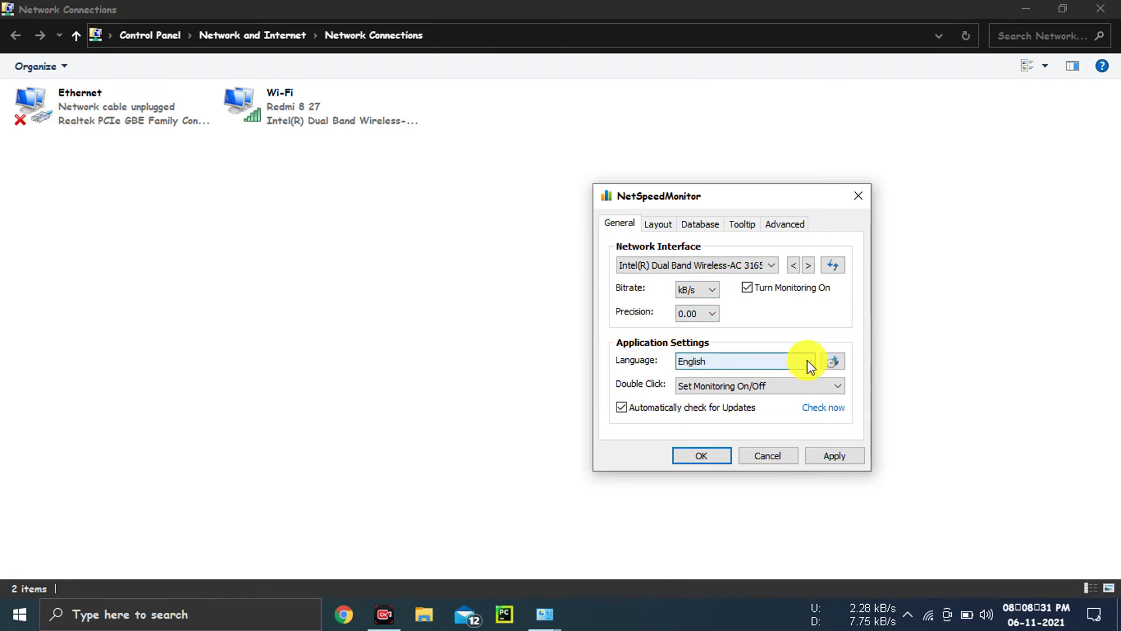
- Review NetSpeedMonitor's Layout, Database, Tooltip and Advanced settings, including the font choices and the configuration reset option
{"action": "left_click", "coordinate": [655, 224]}
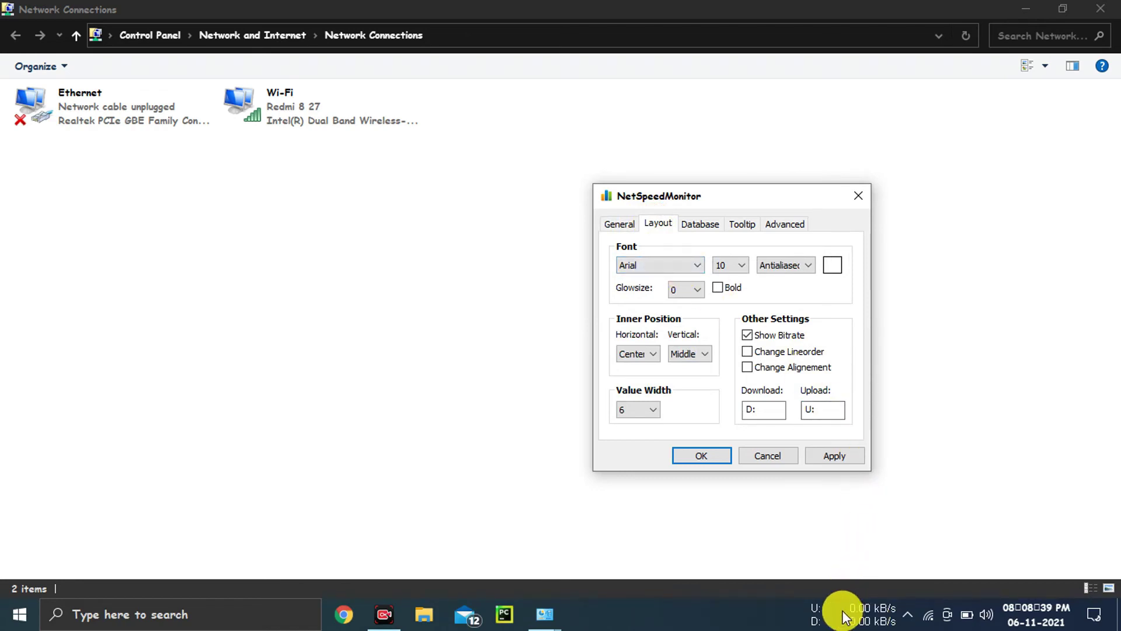
{"action": "left_click", "coordinate": [649, 262]}
{"action": "left_click", "coordinate": [650, 262]}
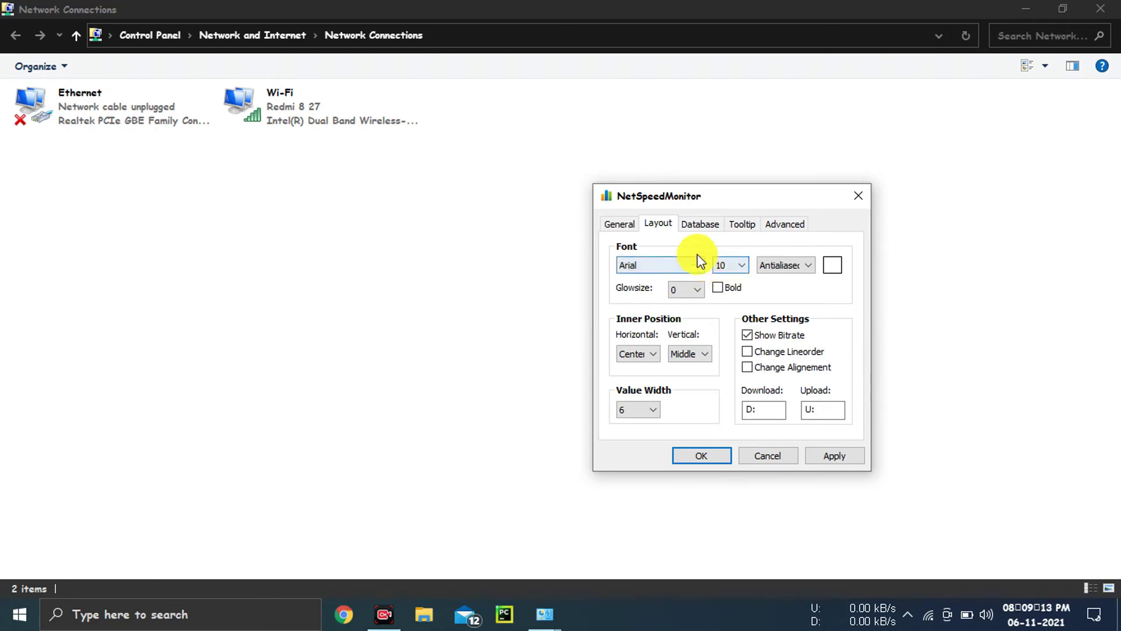
{"action": "left_click", "coordinate": [698, 225]}
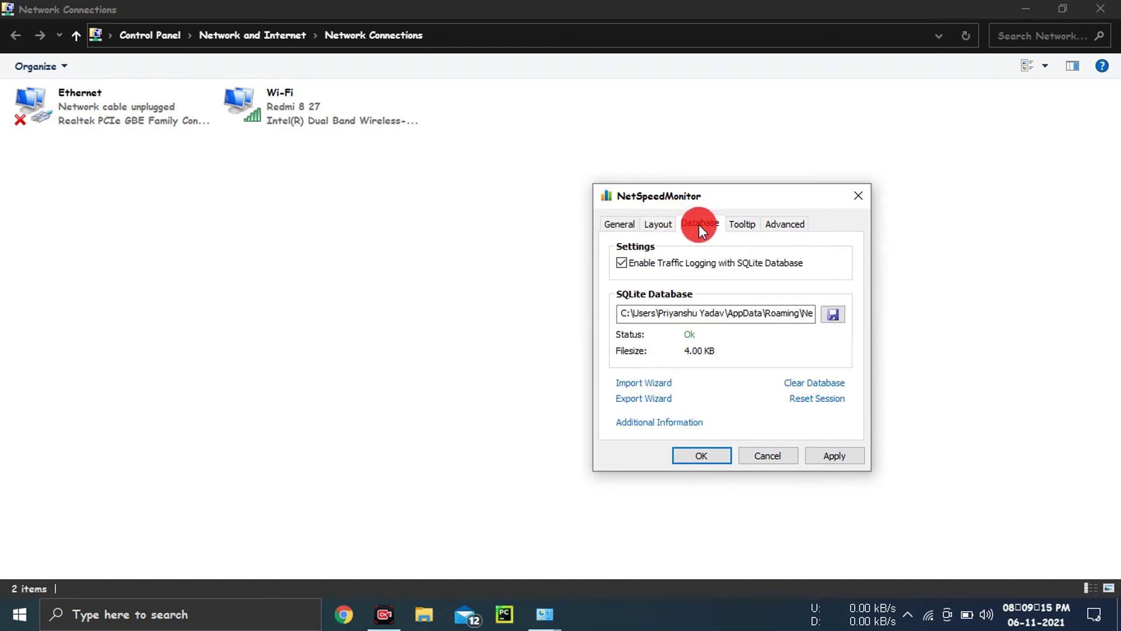
{"action": "left_click", "coordinate": [741, 225]}
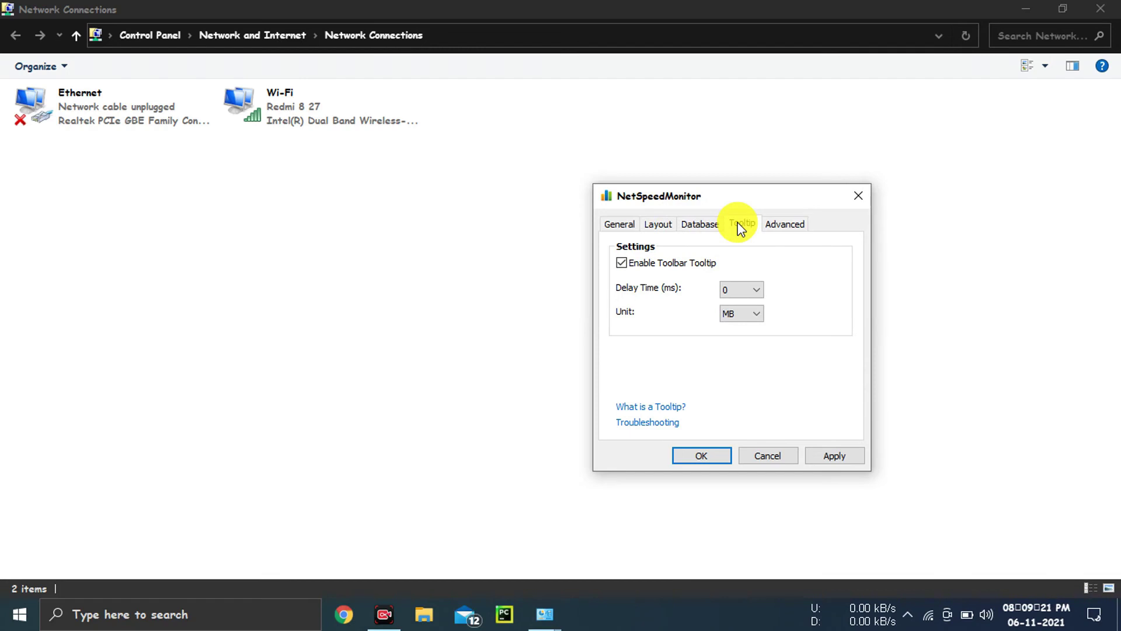
{"action": "left_click", "coordinate": [779, 223]}
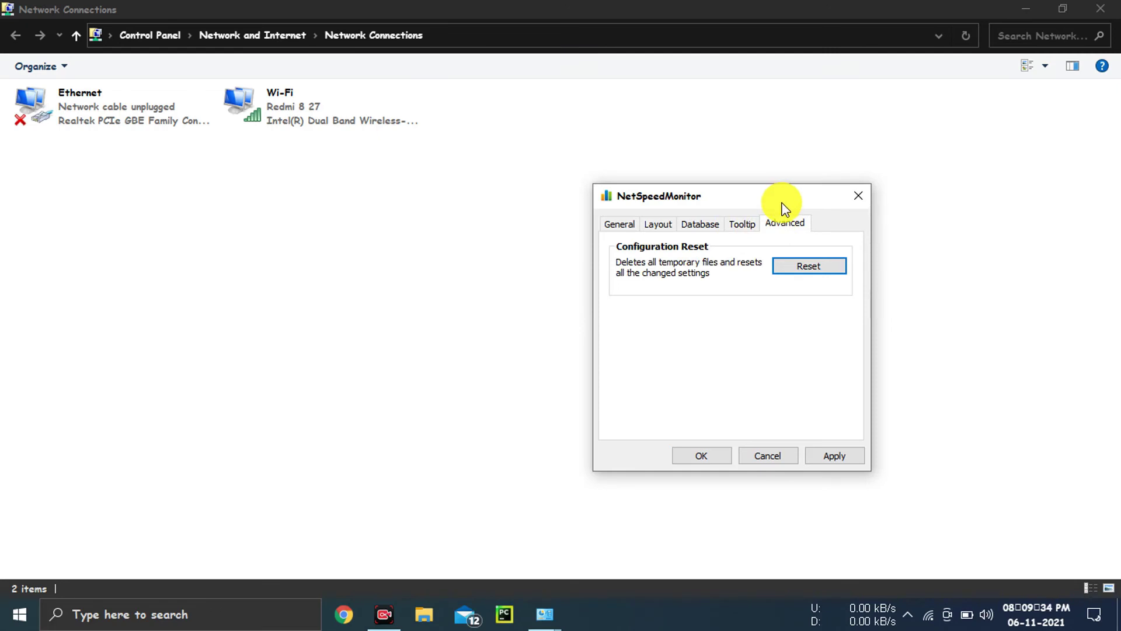
{"action": "left_click", "coordinate": [818, 264]}
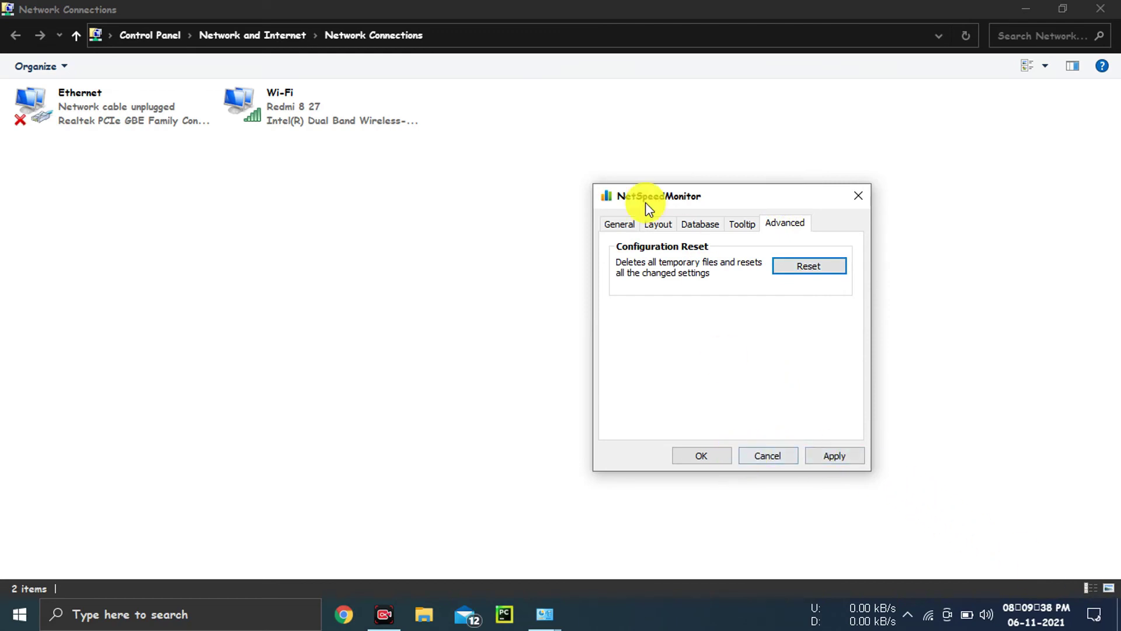
- Apply the general NetSpeedMonitor settings, and close the configuration along with the Network Connections and Network and Sharing Center windows
{"action": "left_click", "coordinate": [617, 227]}
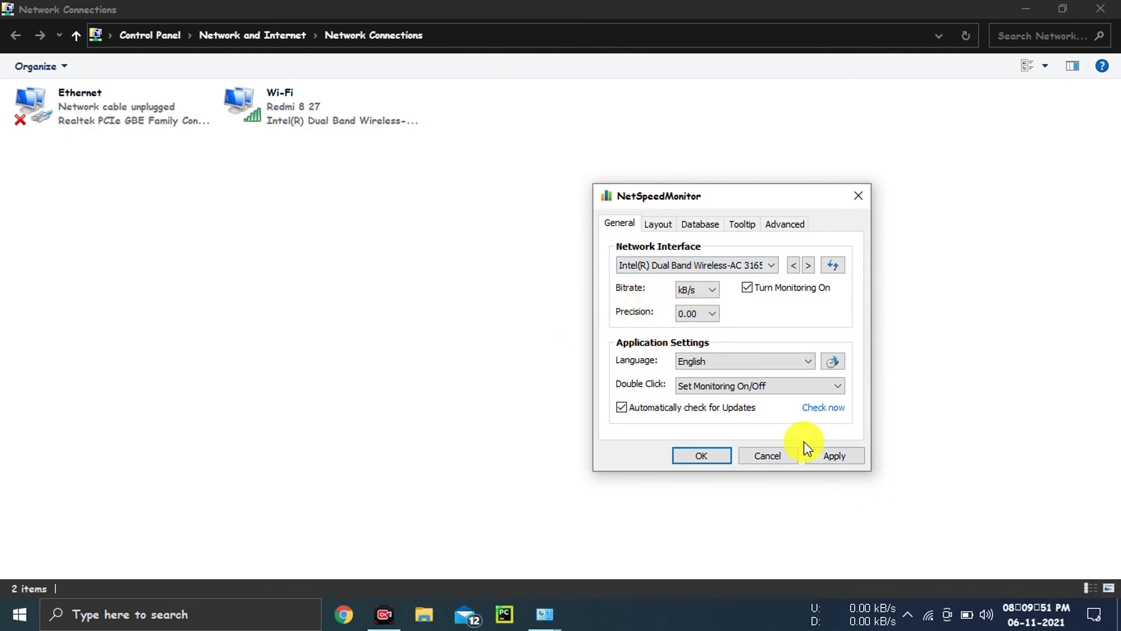
{"action": "left_click", "coordinate": [831, 456]}
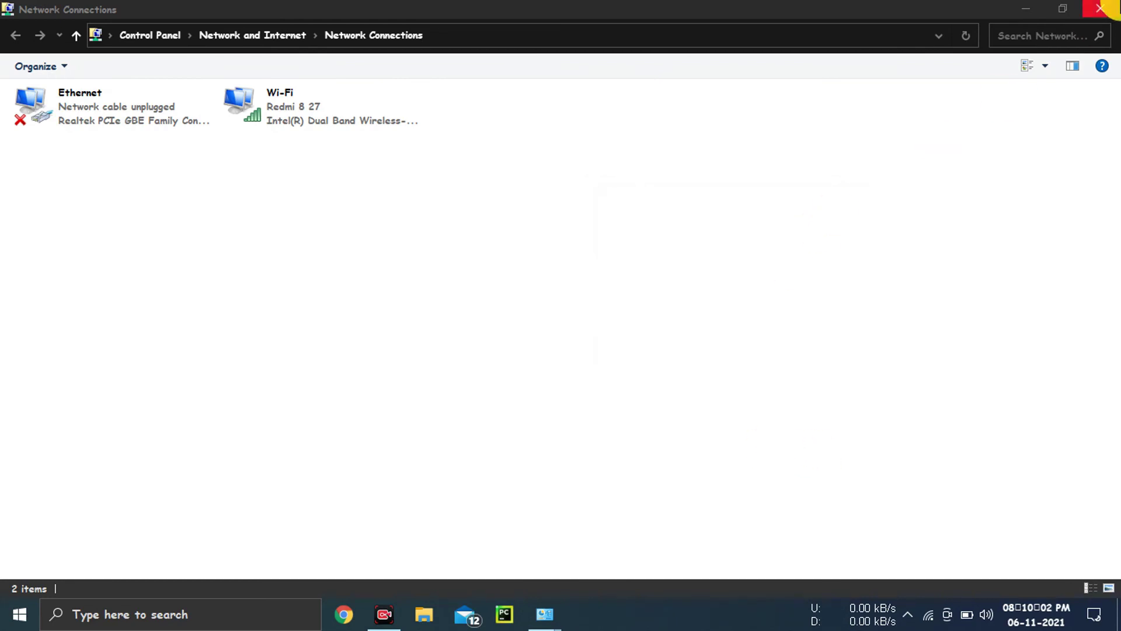
{"action": "left_click", "coordinate": [1106, 8]}
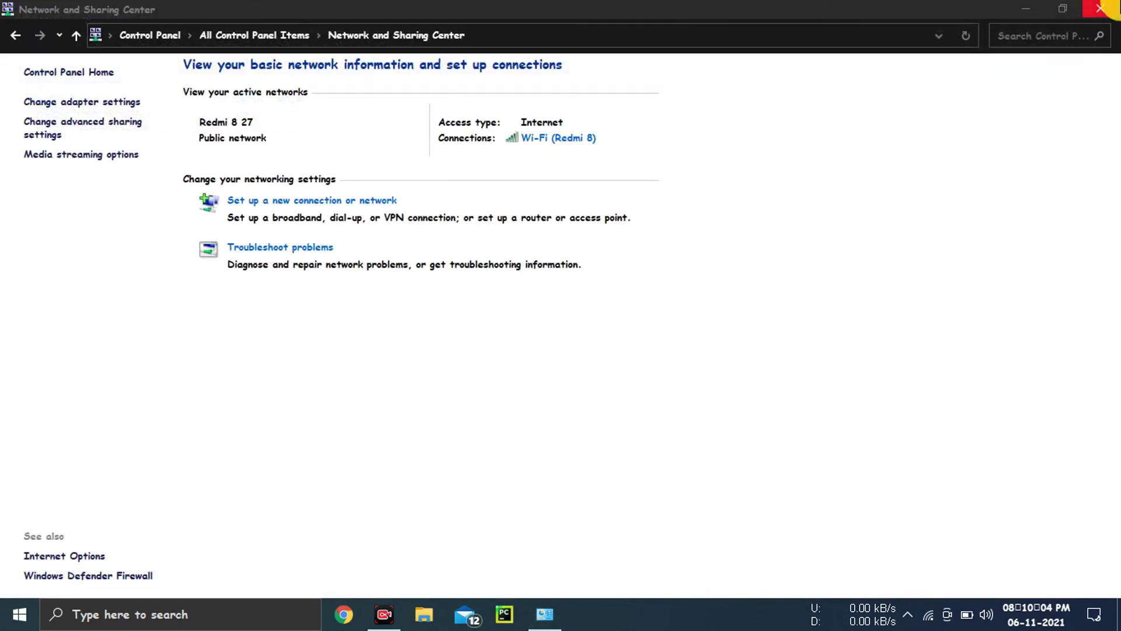
{"action": "left_click", "coordinate": [1106, 9]}
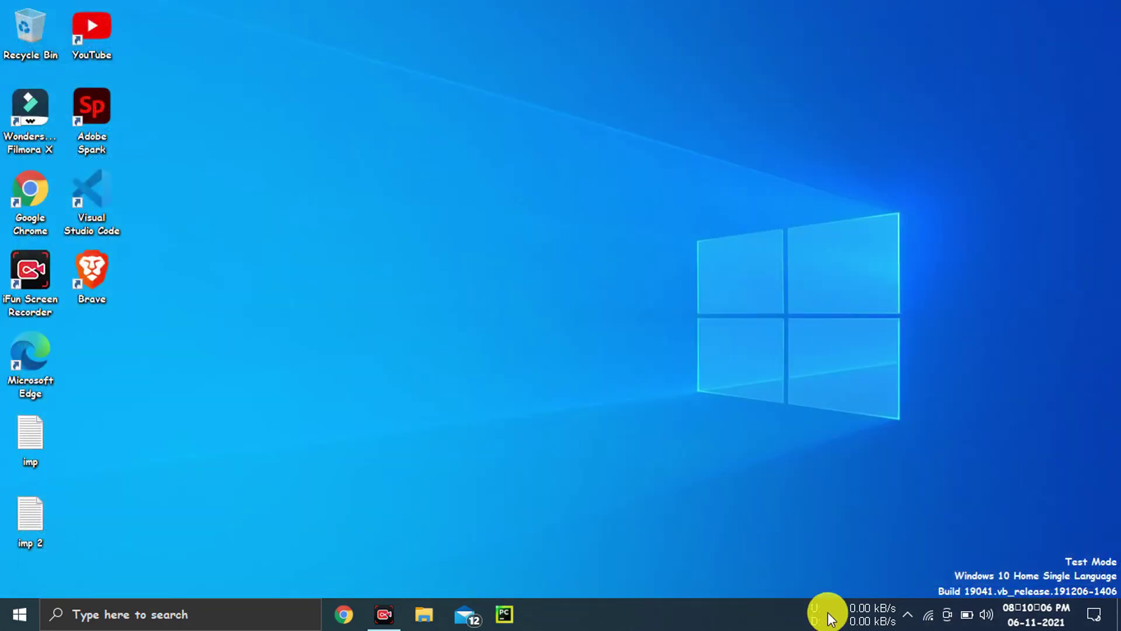
- Check the sent and received traffic summary of the NetSpeedMonitor taskbar toolbar
{"action": "mouse_move", "coordinate": [816, 616]}
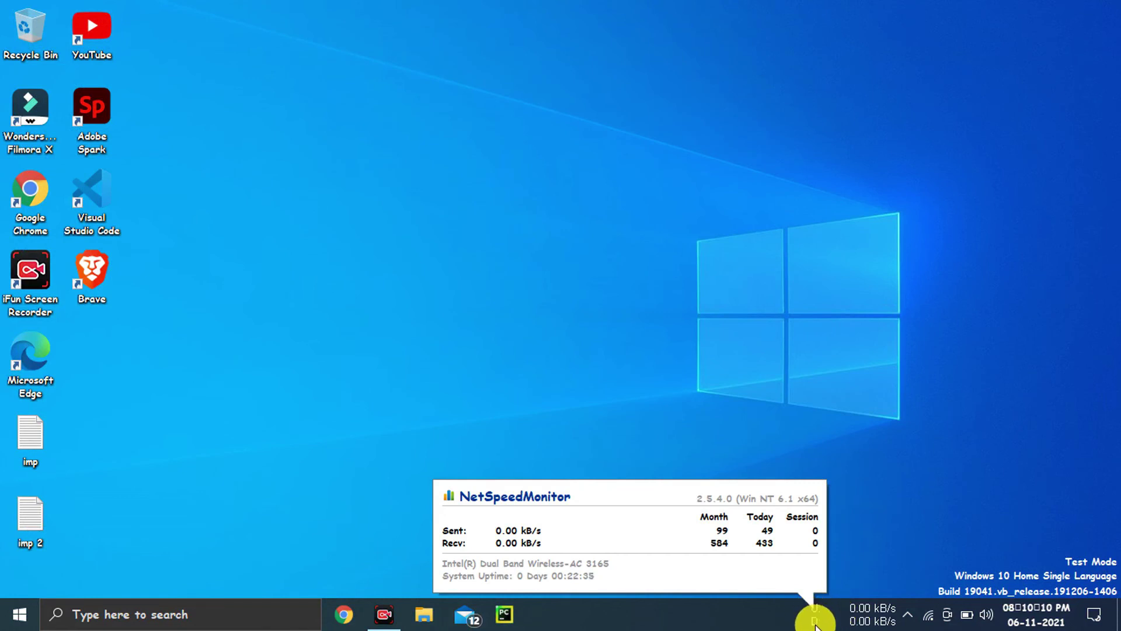
{"action": "mouse_move", "coordinate": [920, 624]}
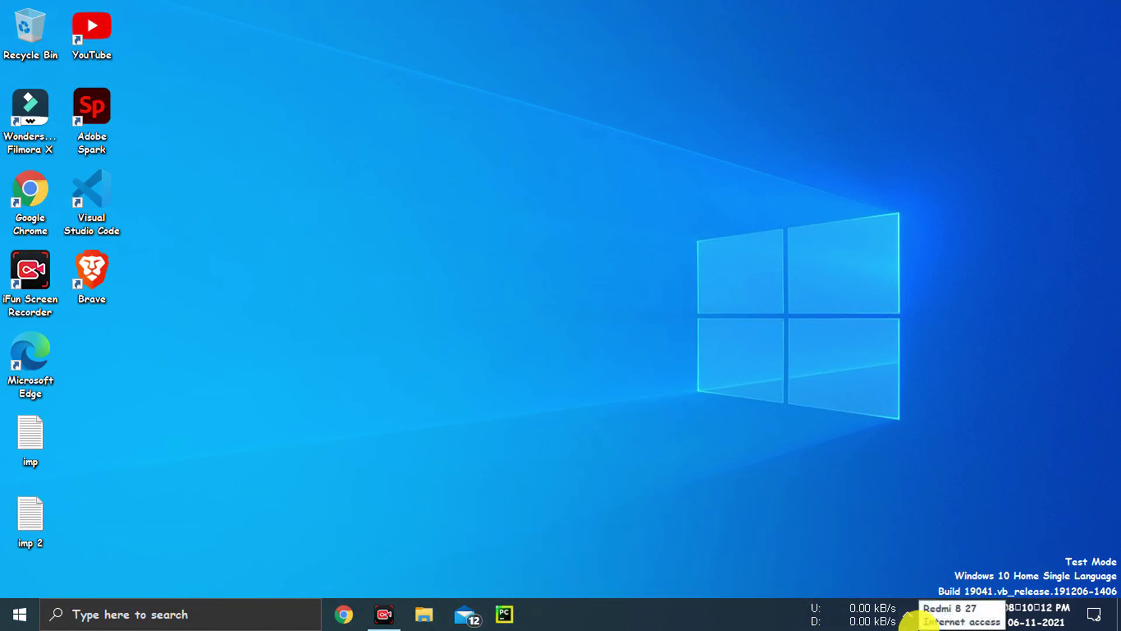
{"action": "mouse_move", "coordinate": [854, 616]}
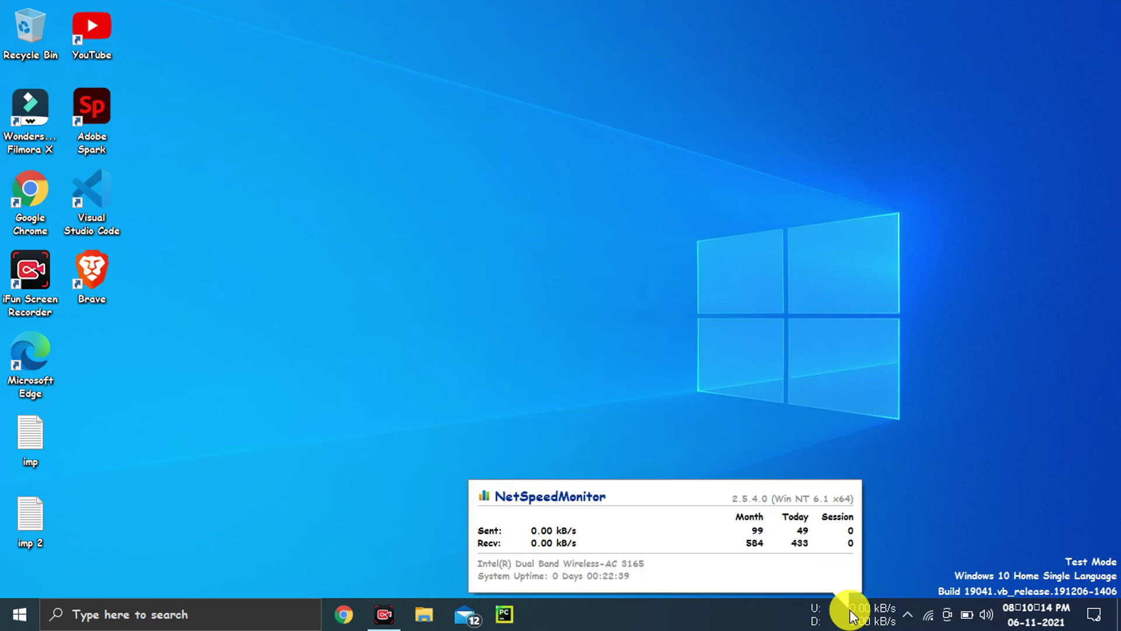